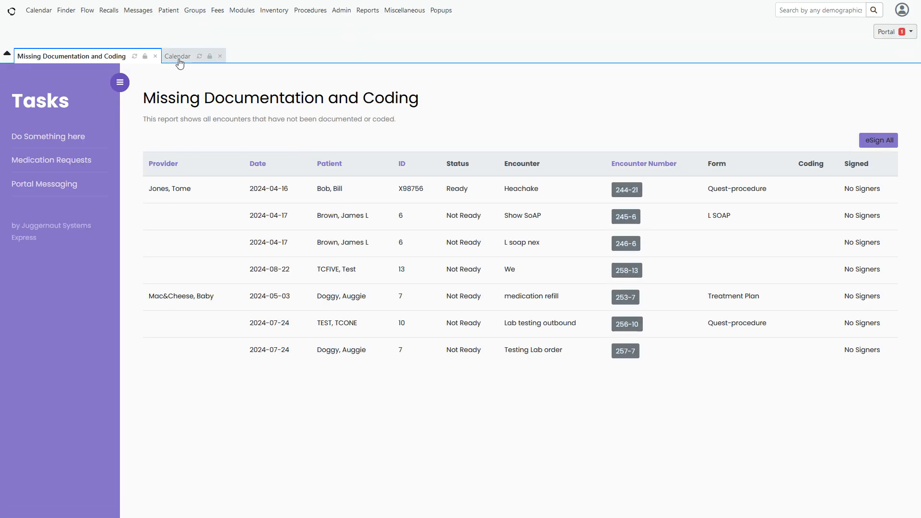
# Open the Quest entry in the address book, review its Lab Service type, and cancel the edit.
pyautogui.click(180, 57)
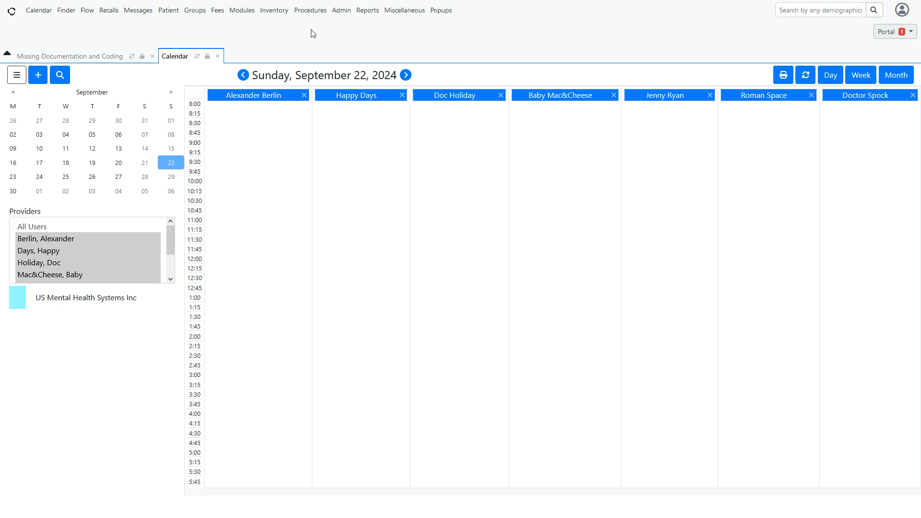
pyautogui.moveTo(371, 14)
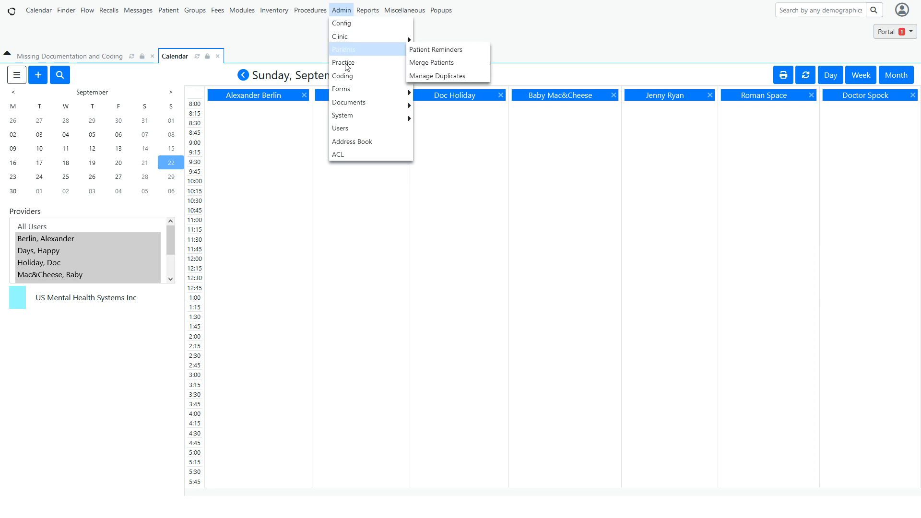
pyautogui.click(355, 151)
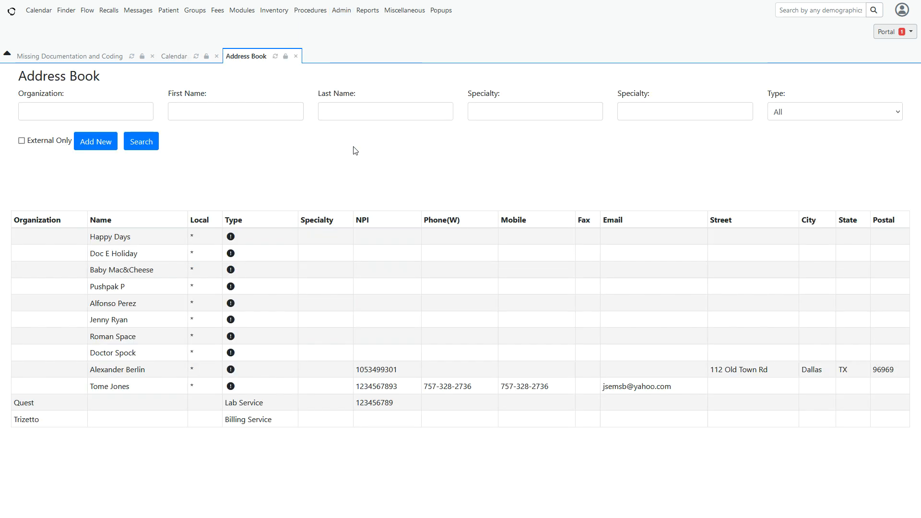
pyautogui.click(50, 406)
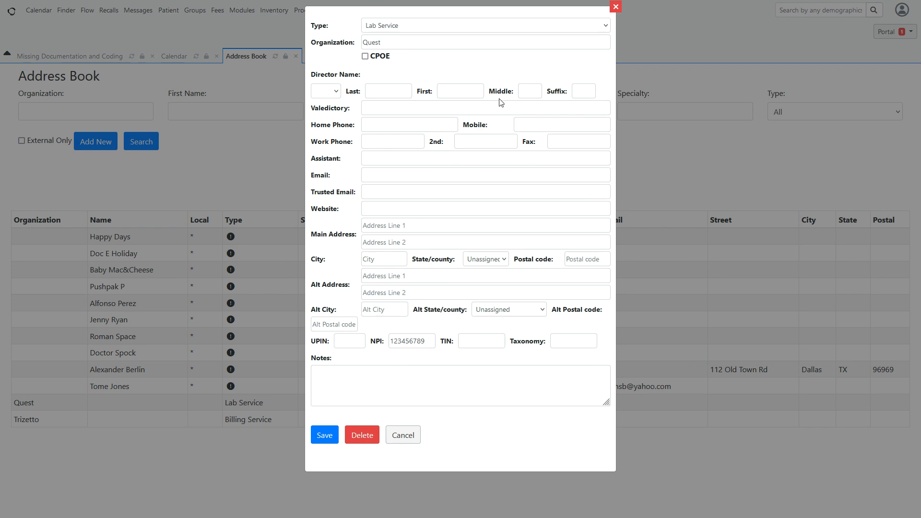
pyautogui.click(410, 28)
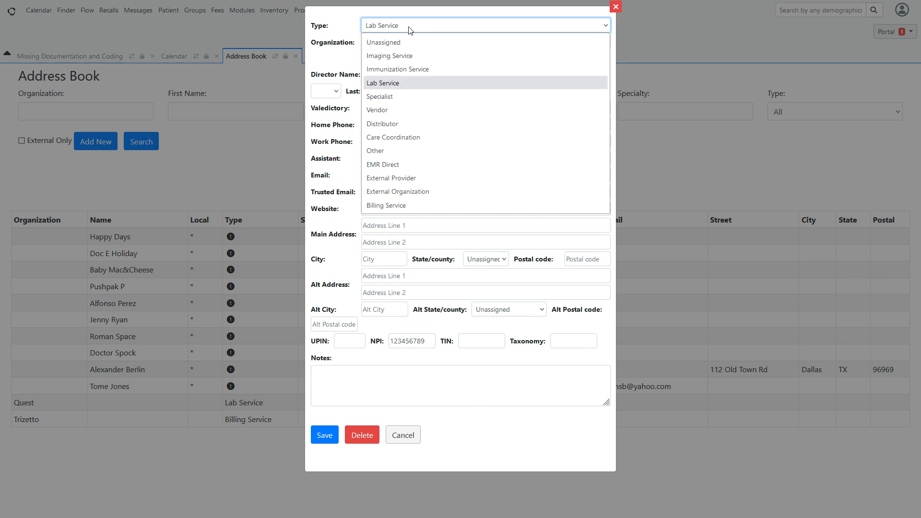
pyautogui.click(396, 84)
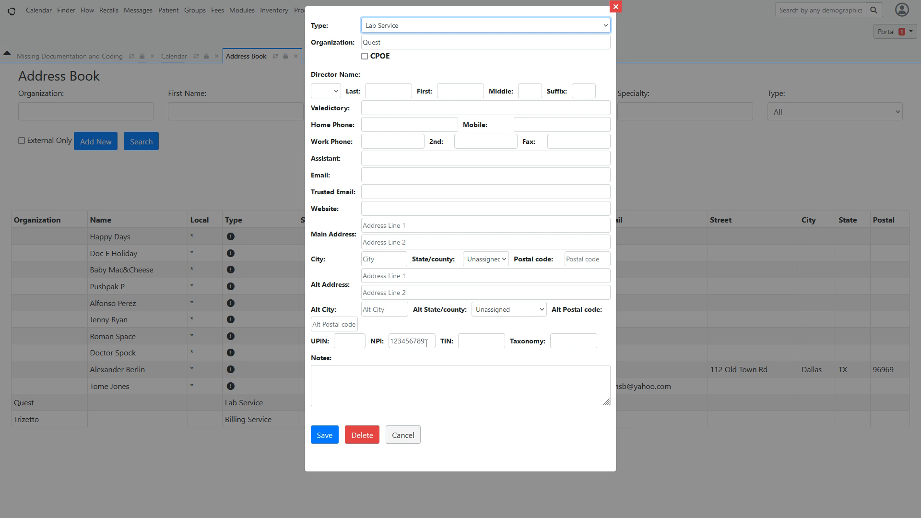
pyautogui.click(408, 436)
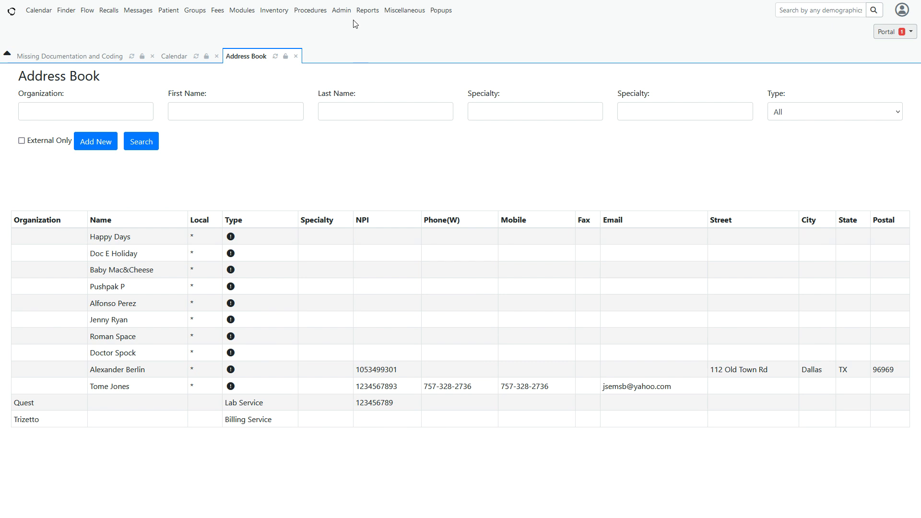
# Open the procedure providers list, check the name choices in a blank new-provider form, and close the form.
pyautogui.moveTo(320, 22)
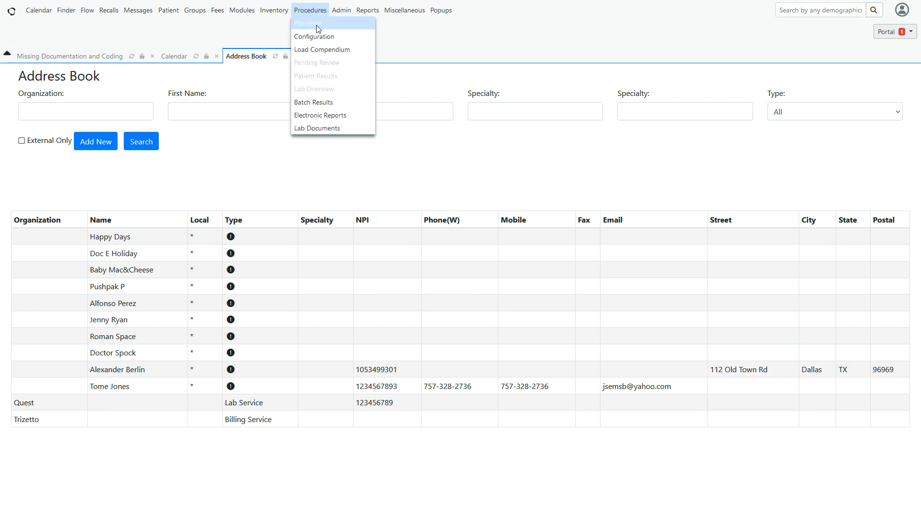
pyautogui.click(317, 24)
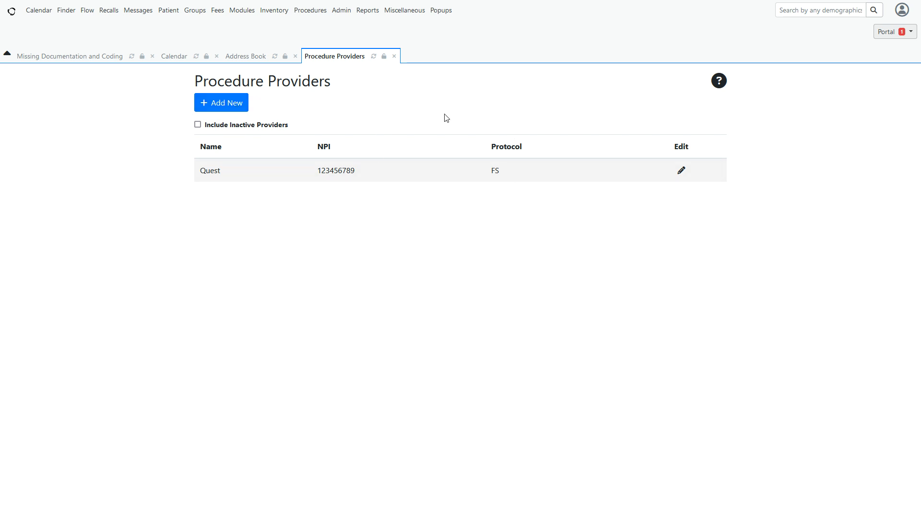
pyautogui.click(224, 103)
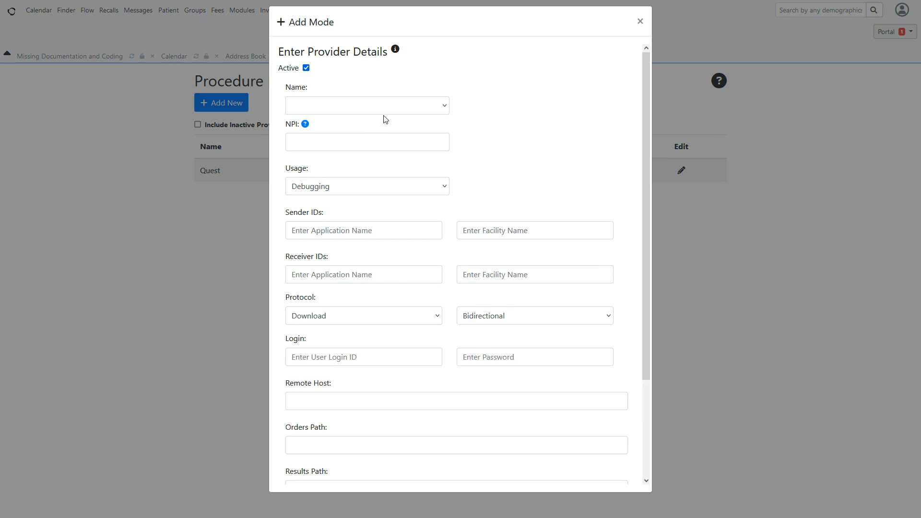
pyautogui.click(390, 113)
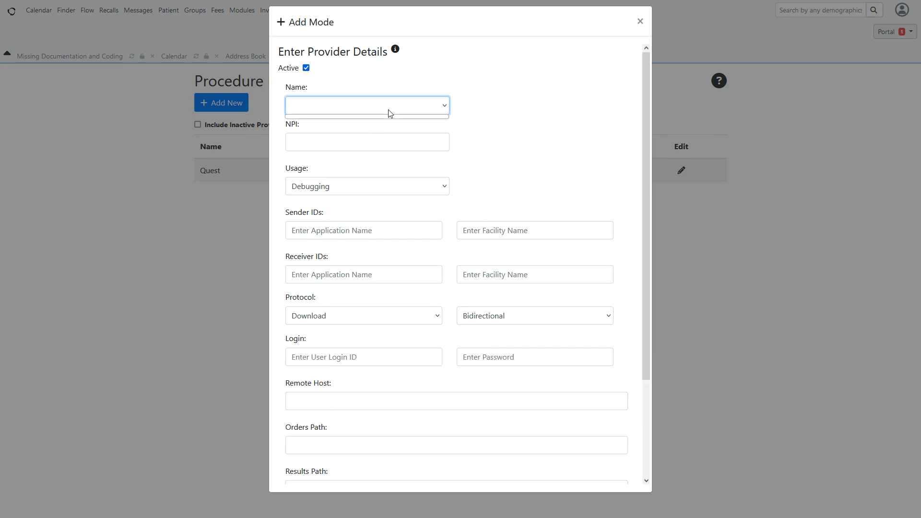
pyautogui.click(440, 110)
pyautogui.click(640, 22)
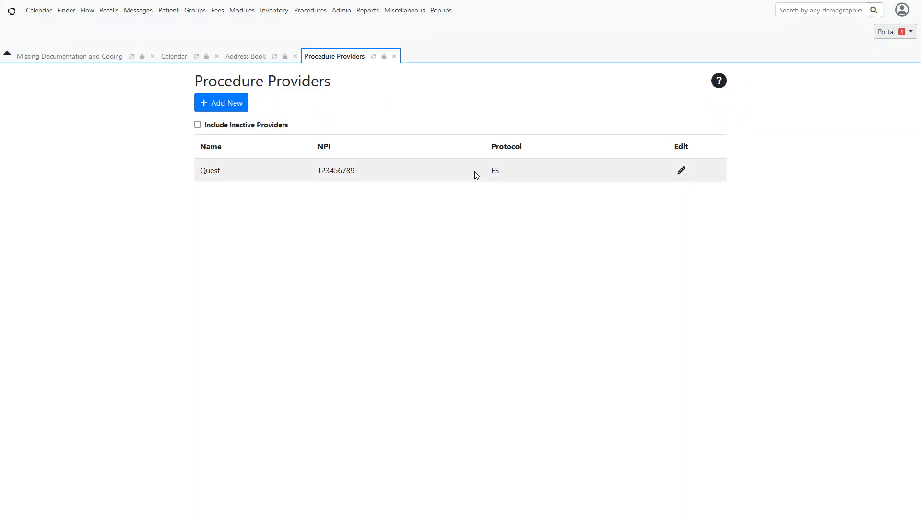
# Open the Quest procedure provider for editing and review its Name and Usage options.
pyautogui.click(681, 171)
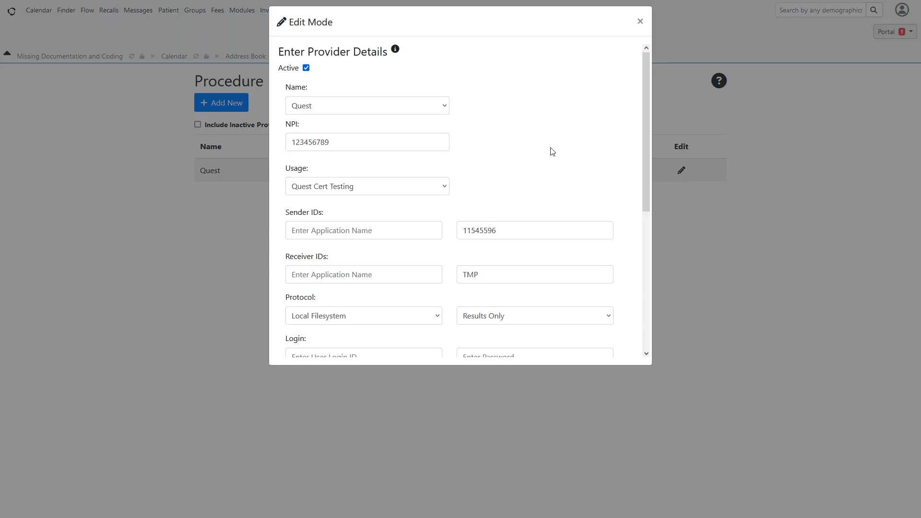
pyautogui.click(446, 107)
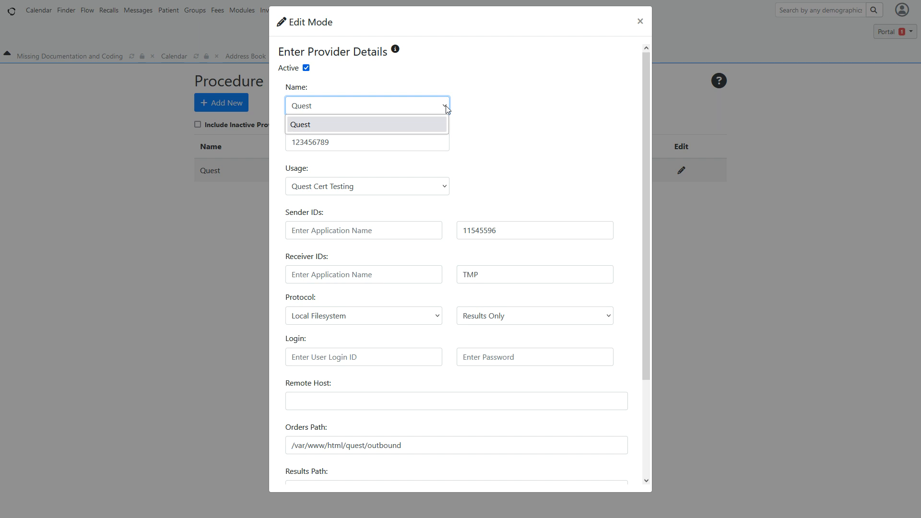
pyautogui.click(472, 110)
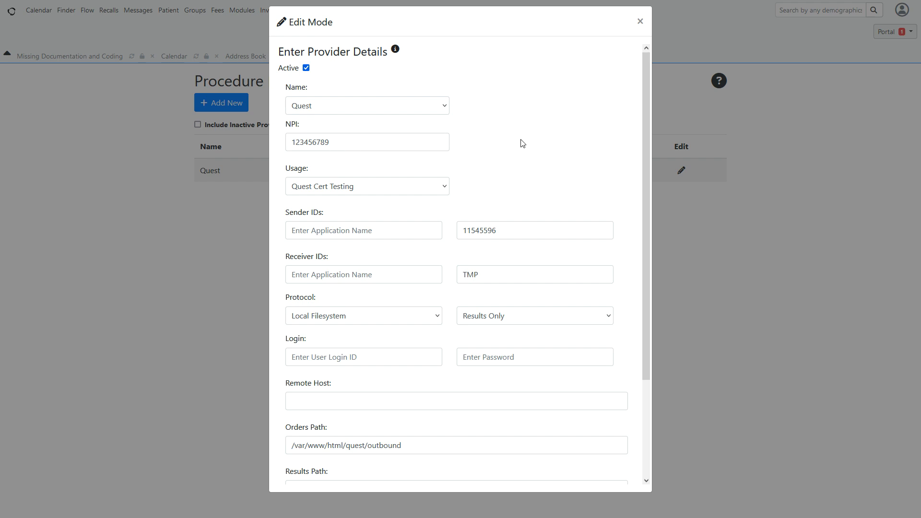
pyautogui.click(445, 188)
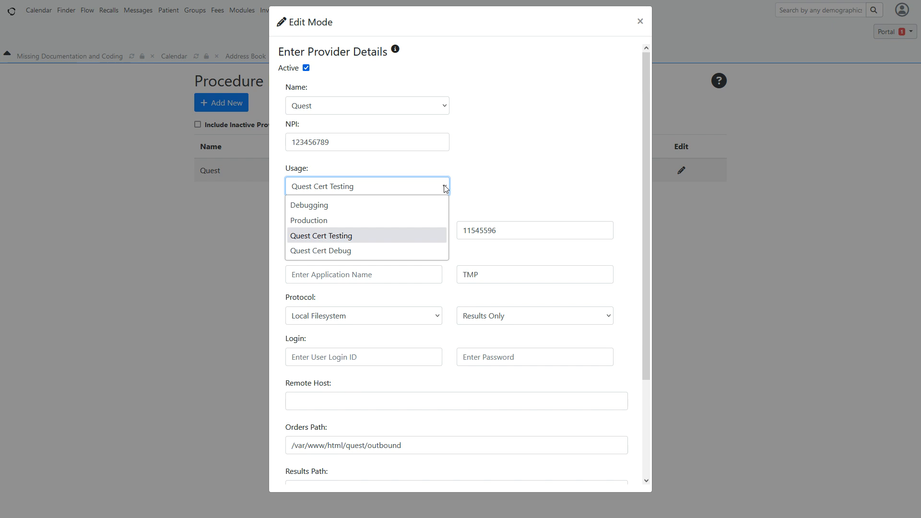
pyautogui.click(445, 188)
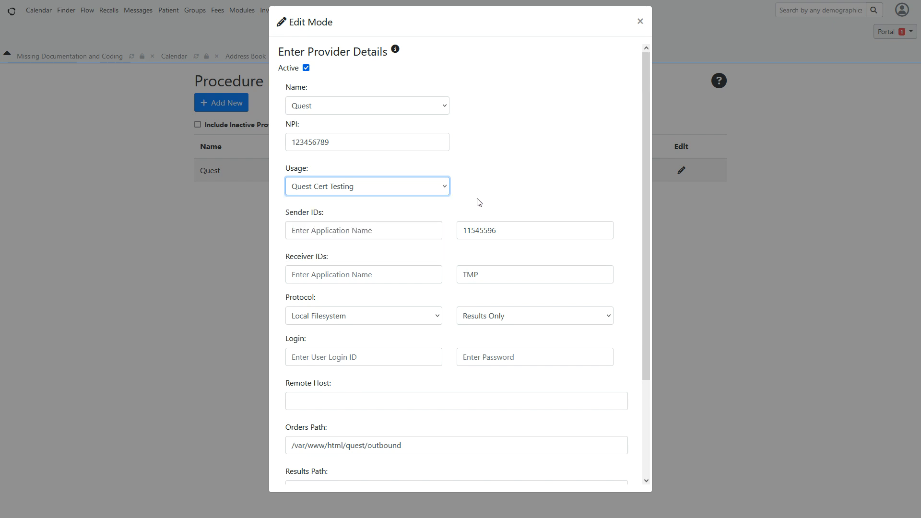
# Keep Local Filesystem as the Quest provider's protocol and set the transfer direction to Bidirectional.
pyautogui.scroll(-2, 440, 221)
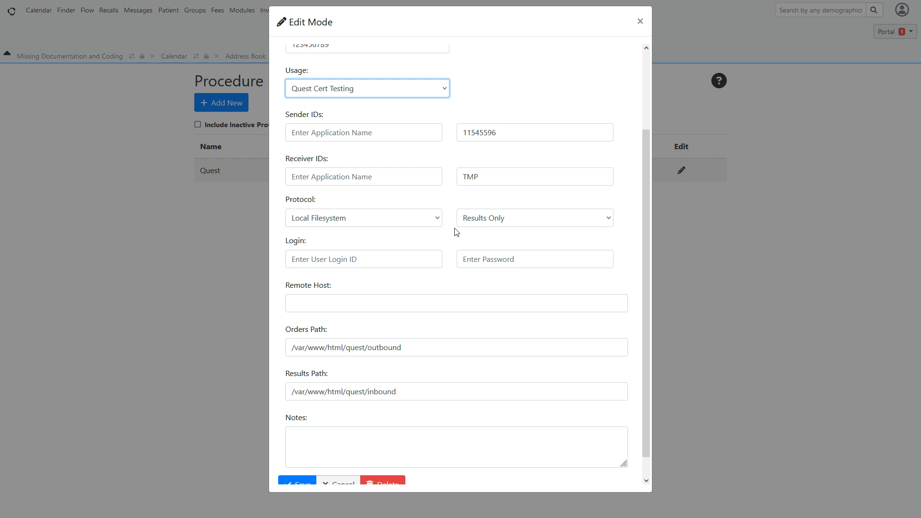
pyautogui.click(394, 227)
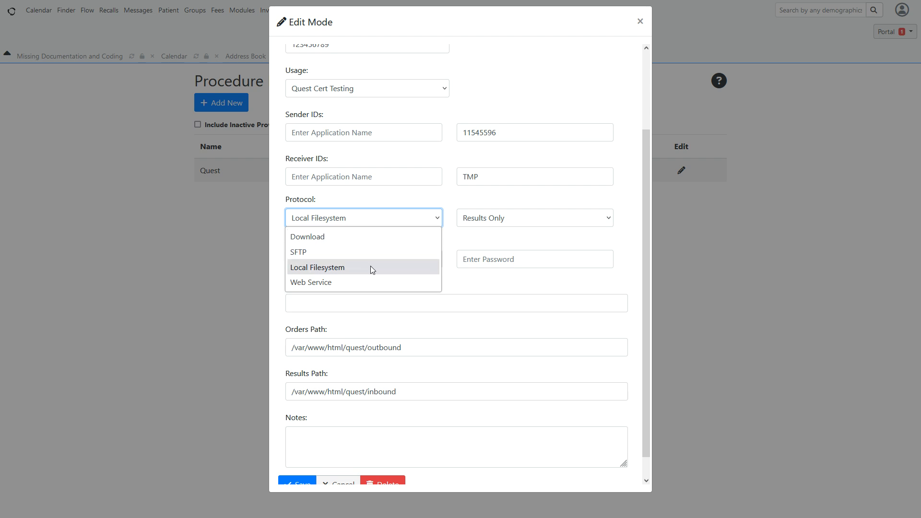
pyautogui.click(397, 267)
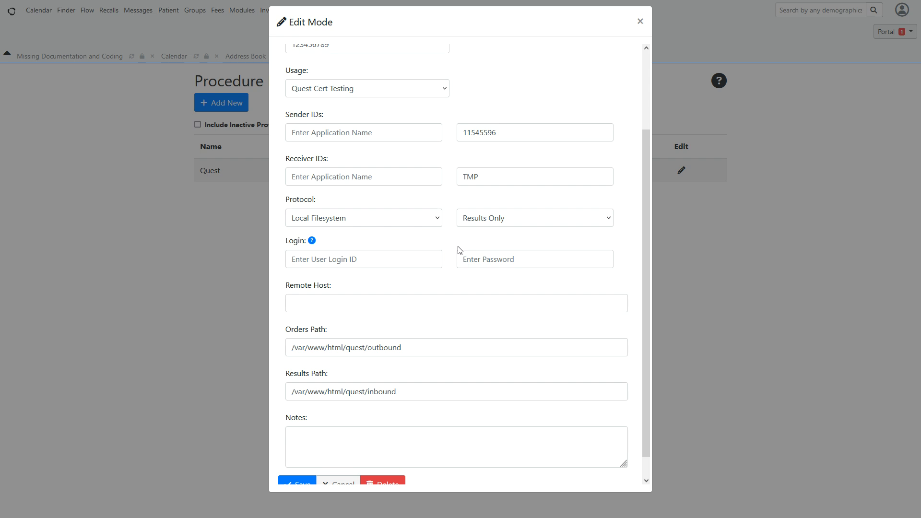
pyautogui.click(499, 220)
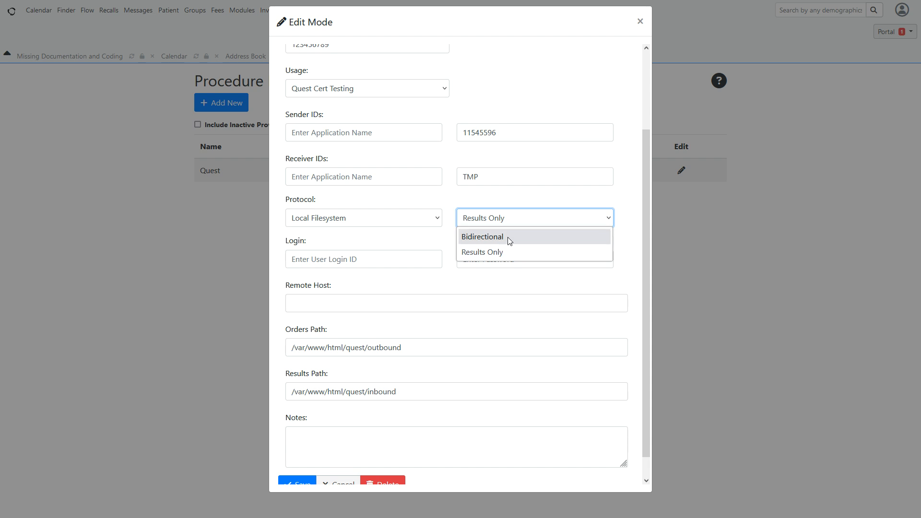
pyautogui.click(430, 252)
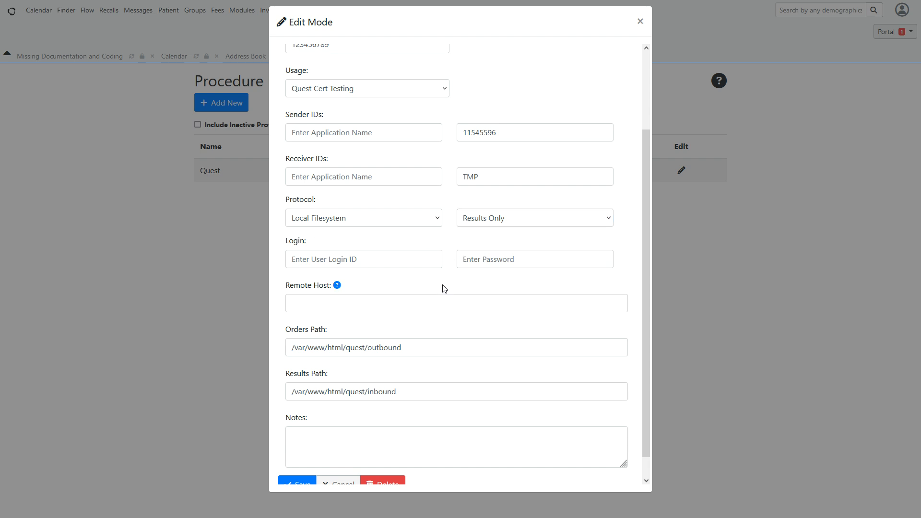
pyautogui.click(513, 219)
pyautogui.click(505, 237)
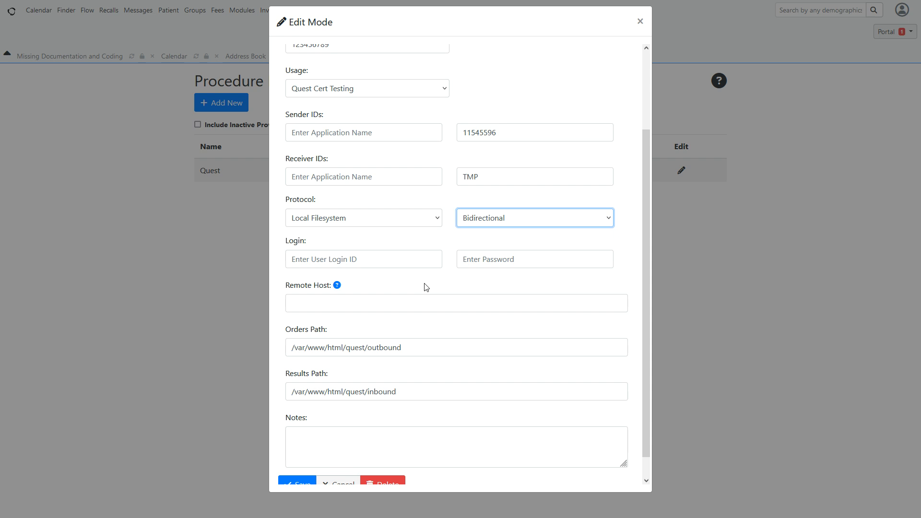
# Read the built-in help notes for the Remote Host, Results Path and Receiver IDs fields, closing each one.
pyautogui.scroll(-1, 426, 287)
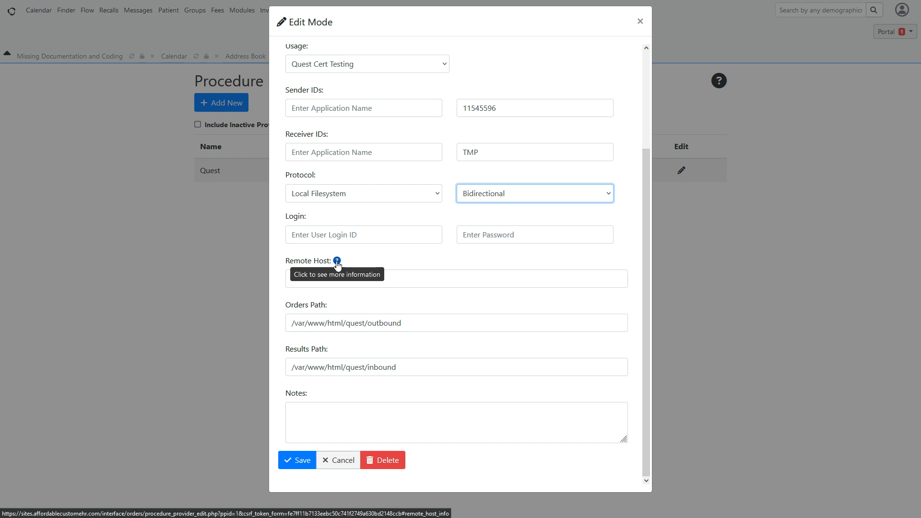
pyautogui.click(337, 262)
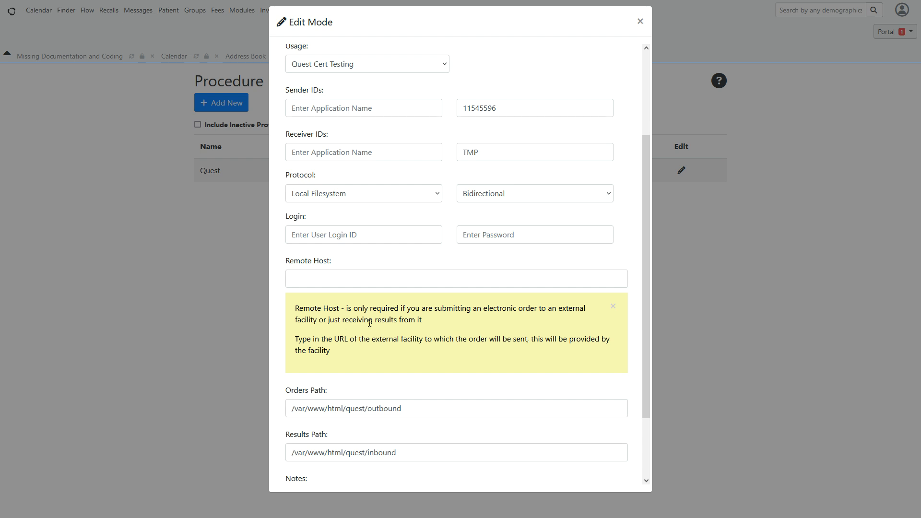
pyautogui.moveTo(397, 256)
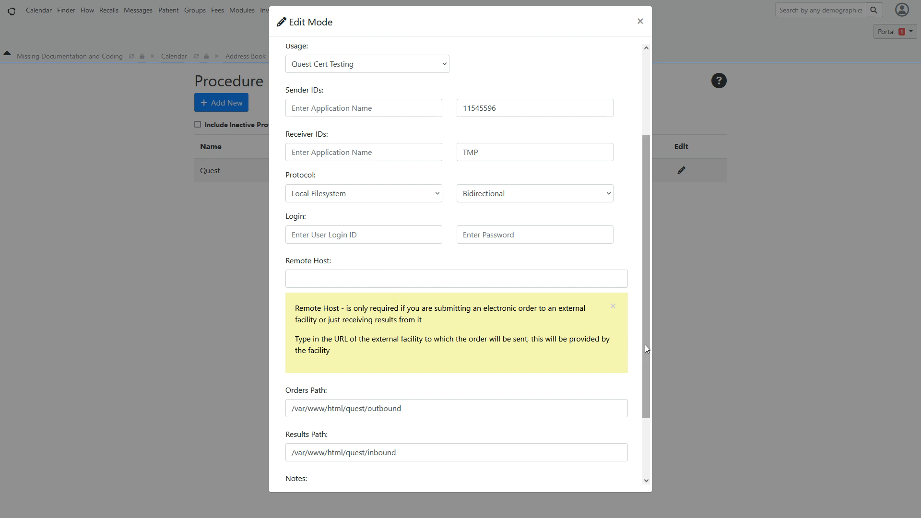
pyautogui.click(613, 307)
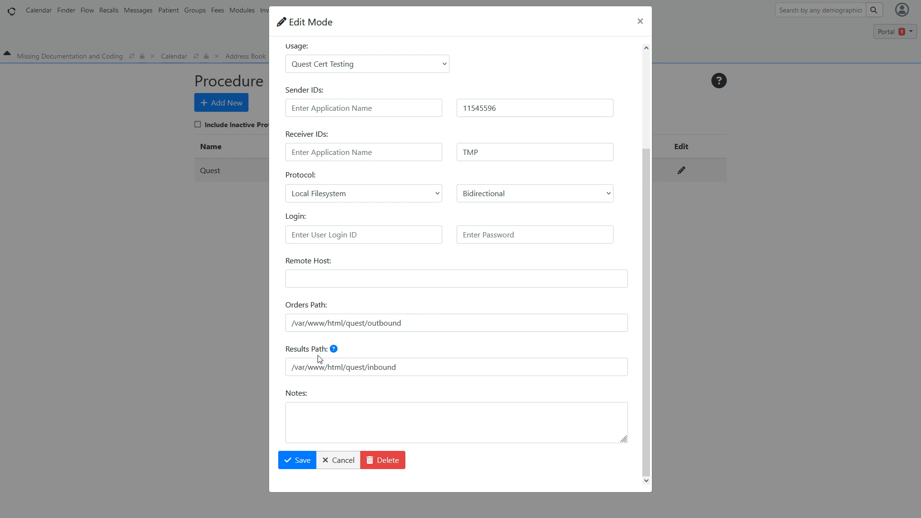
pyautogui.click(333, 348)
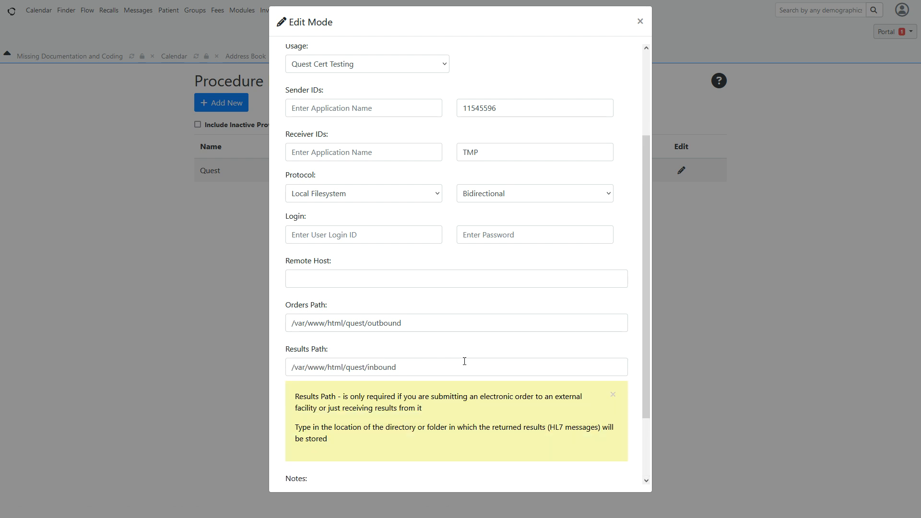
pyautogui.scroll(-2, 464, 361)
pyautogui.scroll(-1, 465, 362)
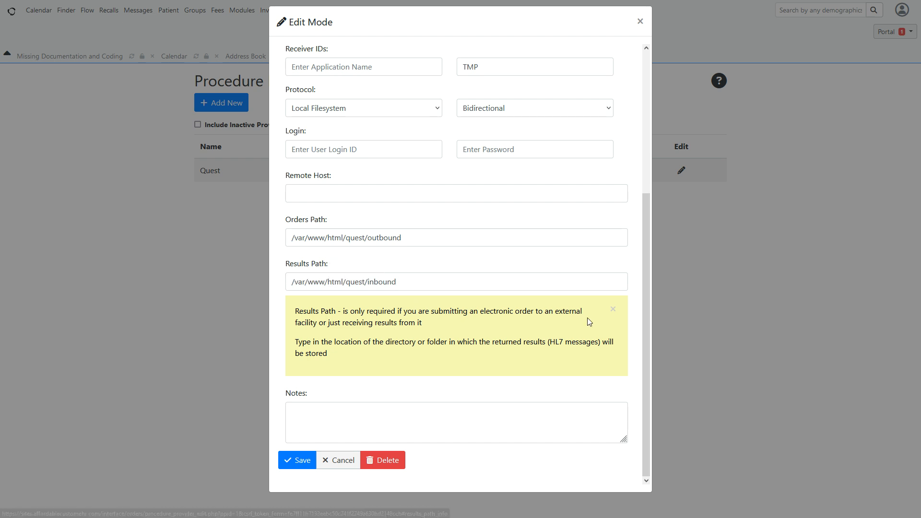
pyautogui.click(613, 311)
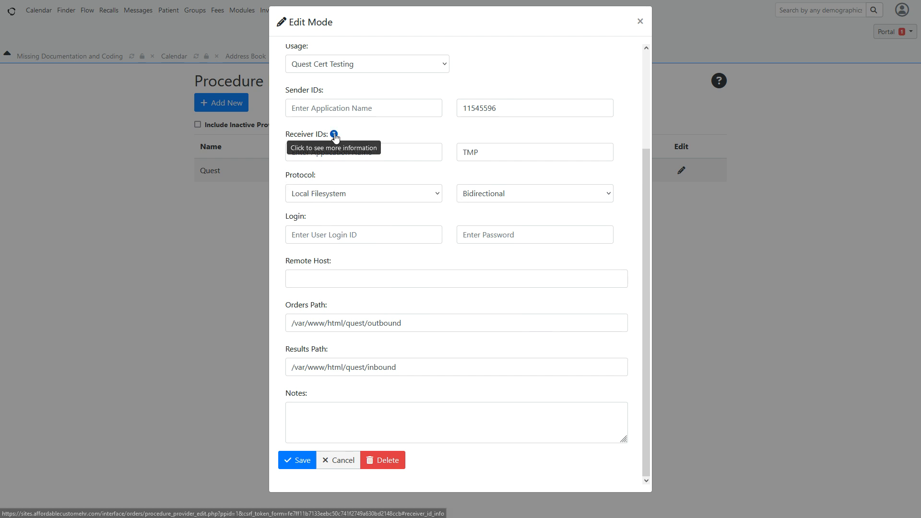
pyautogui.click(335, 135)
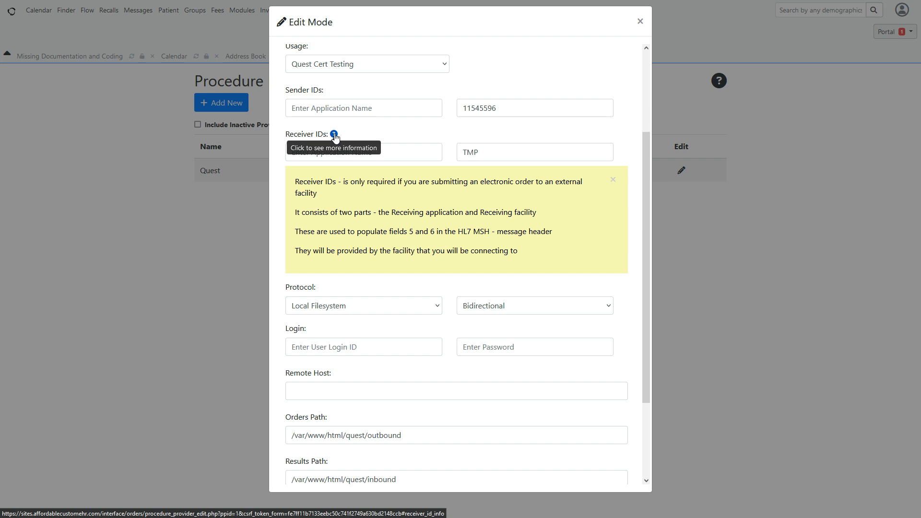
pyautogui.click(335, 135)
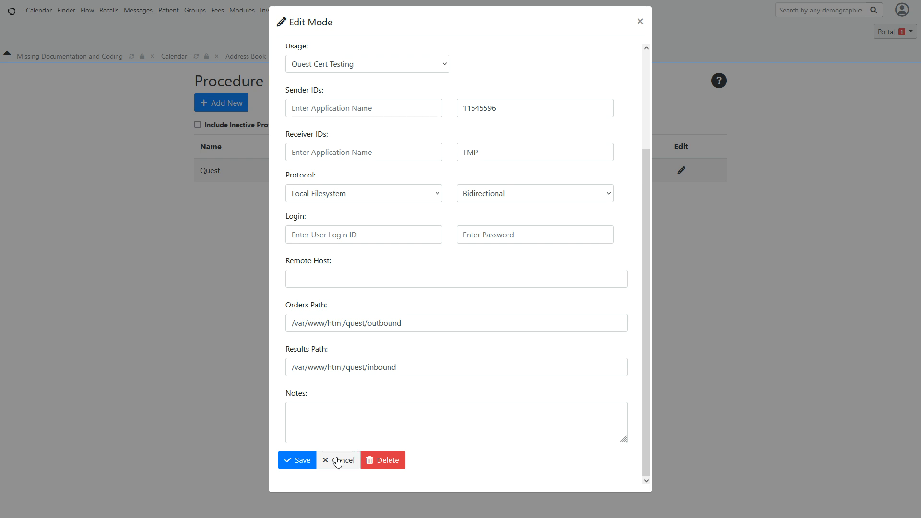
# Save the edited details of the Quest procedure provider.
pyautogui.click(301, 461)
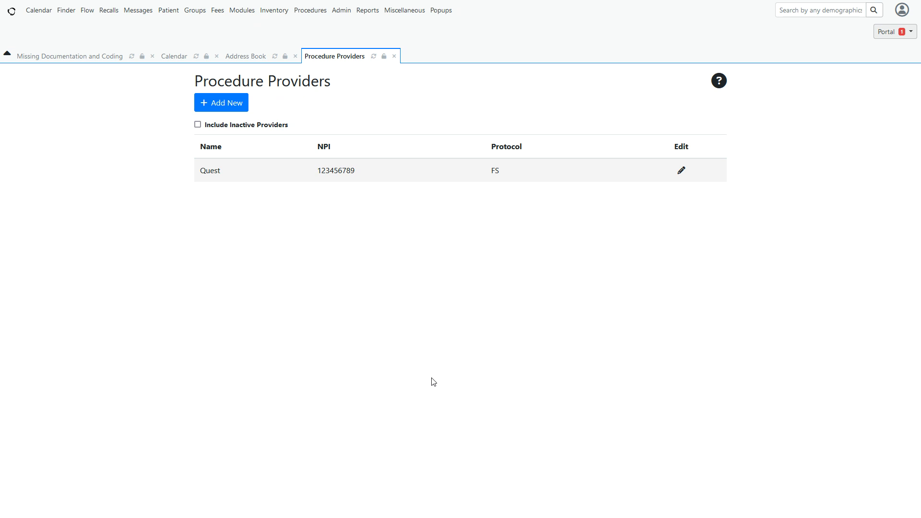
pyautogui.moveTo(374, 13)
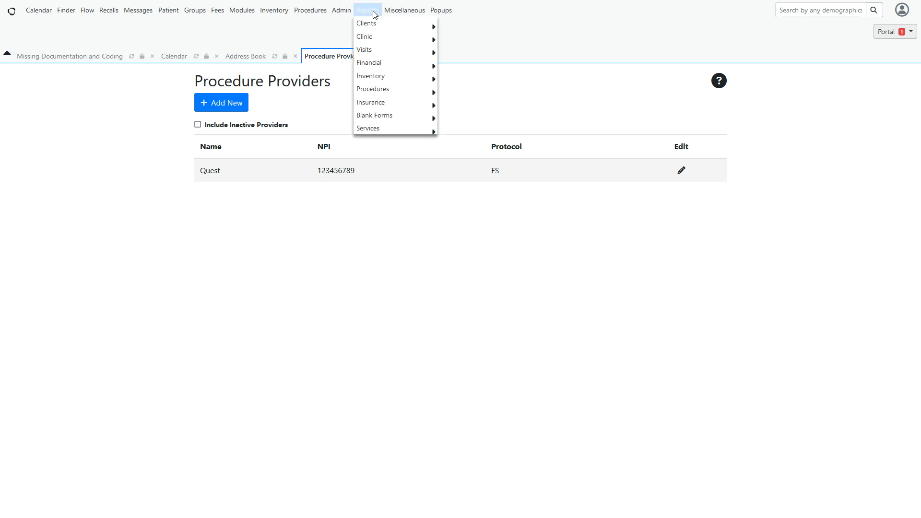
pyautogui.moveTo(317, 13)
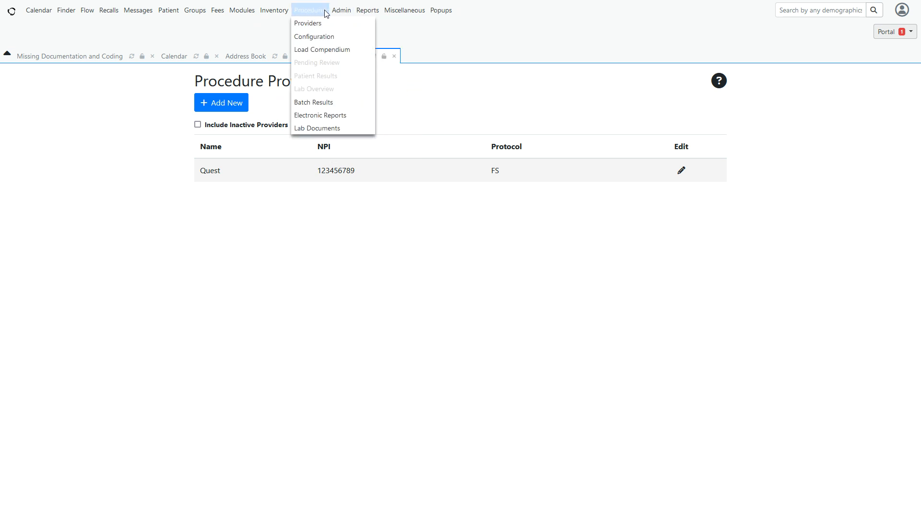
# Open the orders and results configuration and examine the entries under Anatomic Pathology and Quest Clinical Dataset.
pyautogui.click(321, 38)
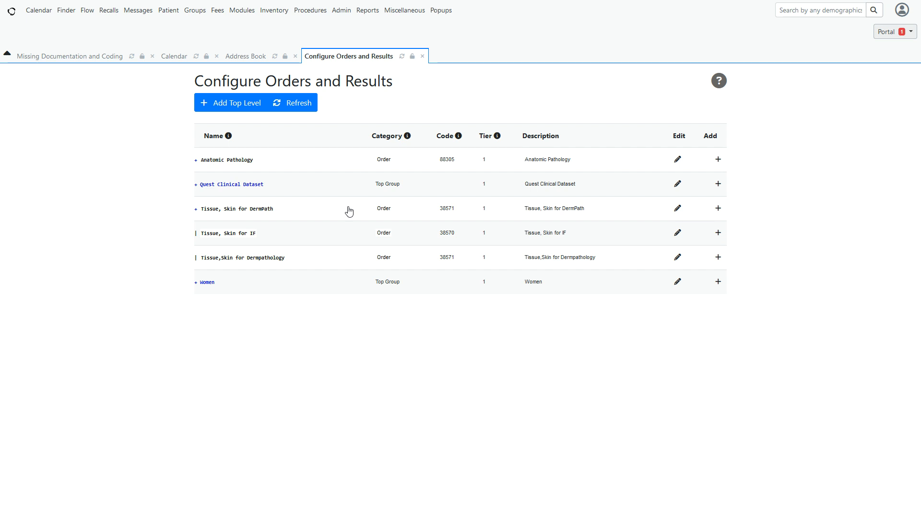
pyautogui.click(196, 161)
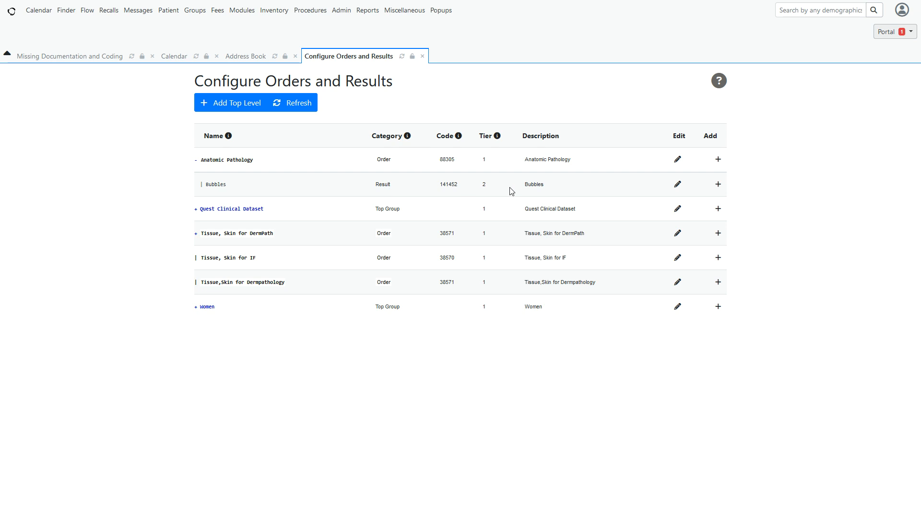
pyautogui.click(195, 161)
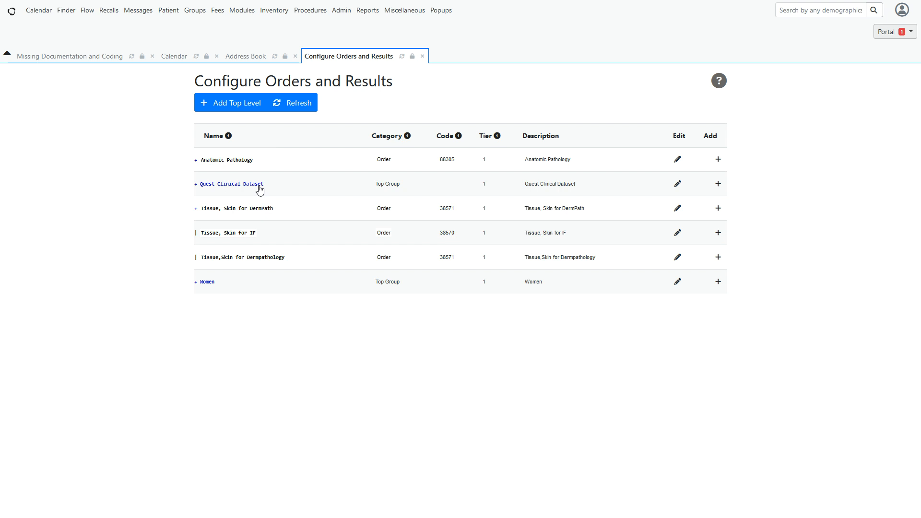
pyautogui.click(196, 186)
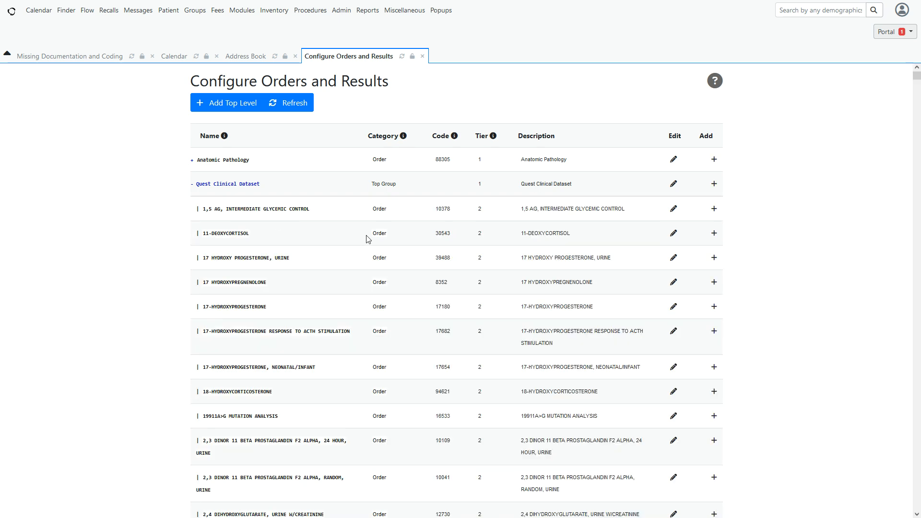
pyautogui.scroll(-4, 368, 239)
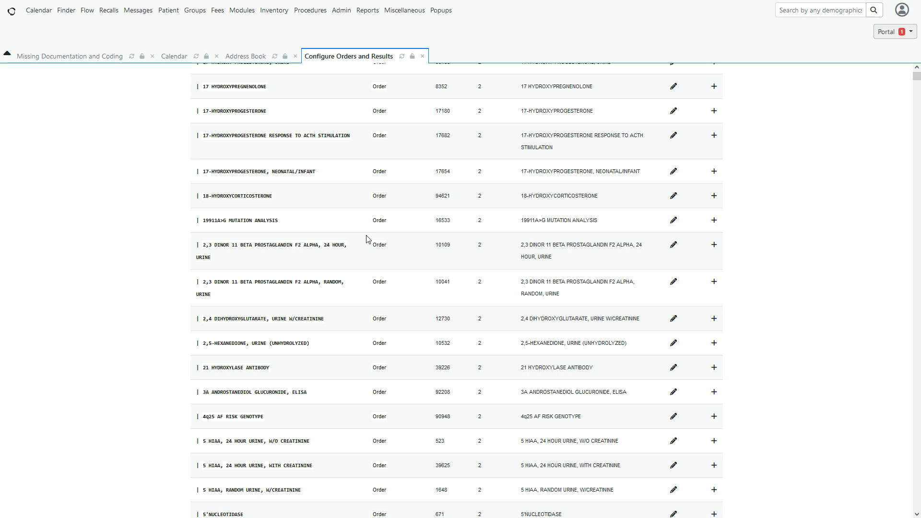
pyautogui.scroll(3, 368, 239)
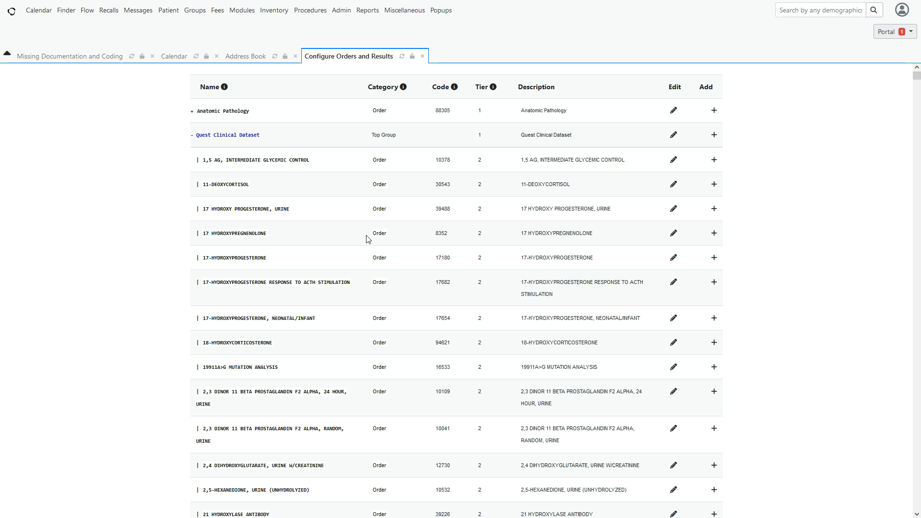
# Review the compendium request section of the Quest Lab Hub module, and collapse Quest Clinical Dataset back in the orders configuration.
pyautogui.moveTo(233, 8)
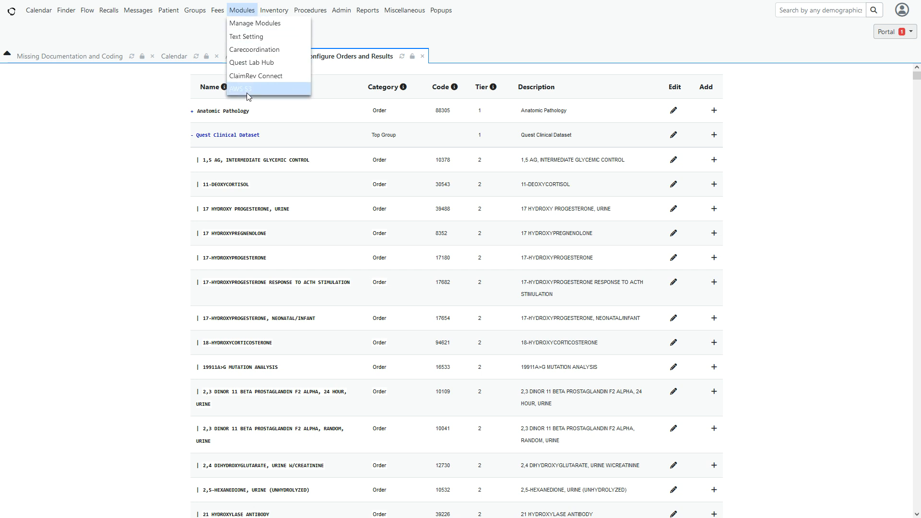
pyautogui.click(273, 66)
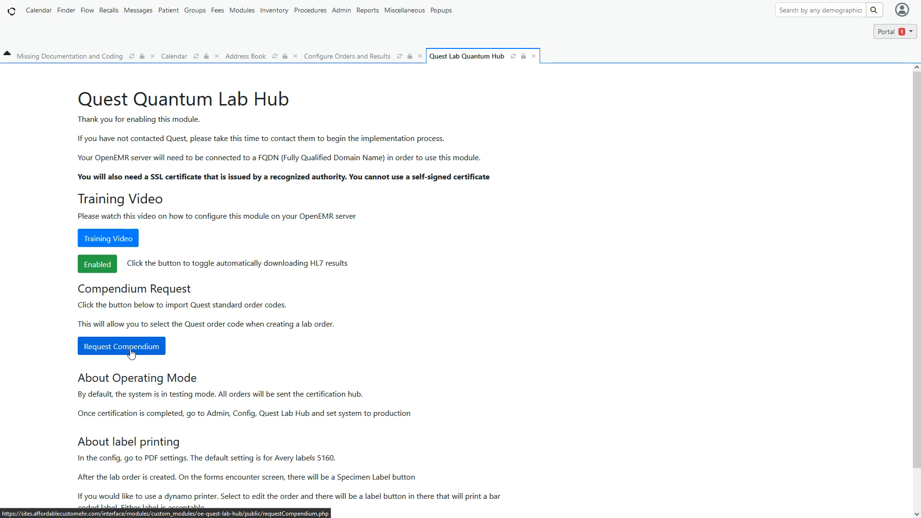
pyautogui.click(350, 57)
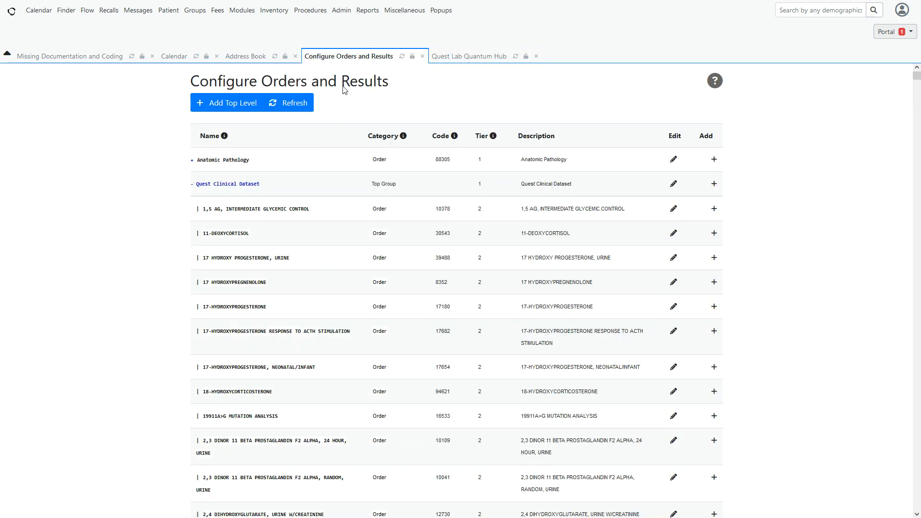
pyautogui.scroll(-1, 214, 199)
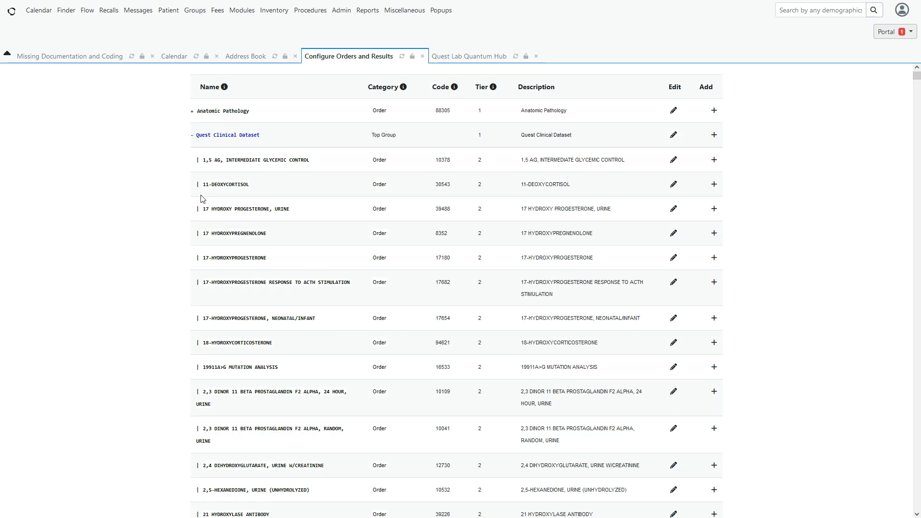
pyautogui.click(192, 136)
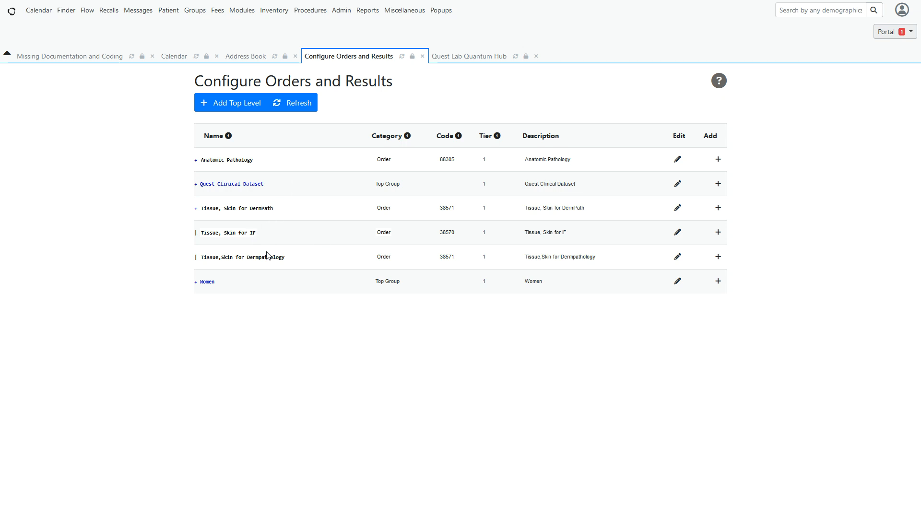
# Read the help notes for Procedure Tier, Name and Description in a new top-level entry form, and cancel the form.
pyautogui.click(237, 104)
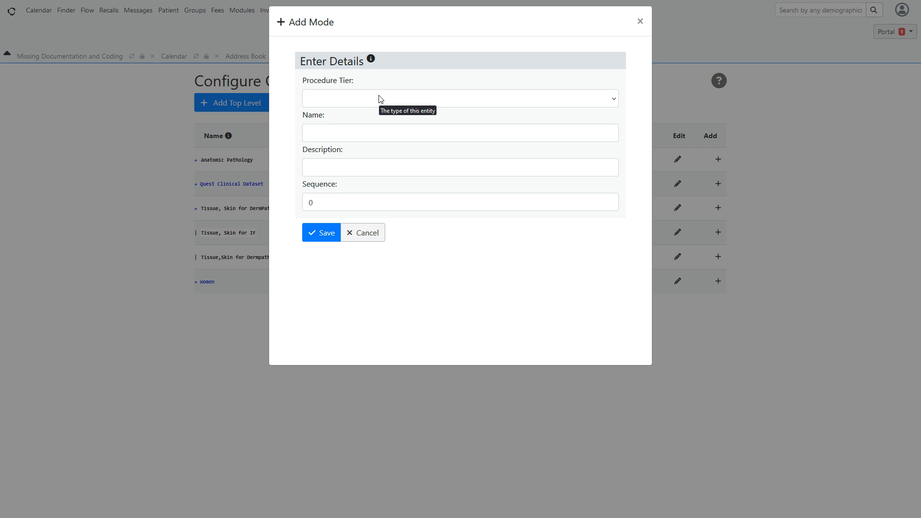
pyautogui.click(359, 80)
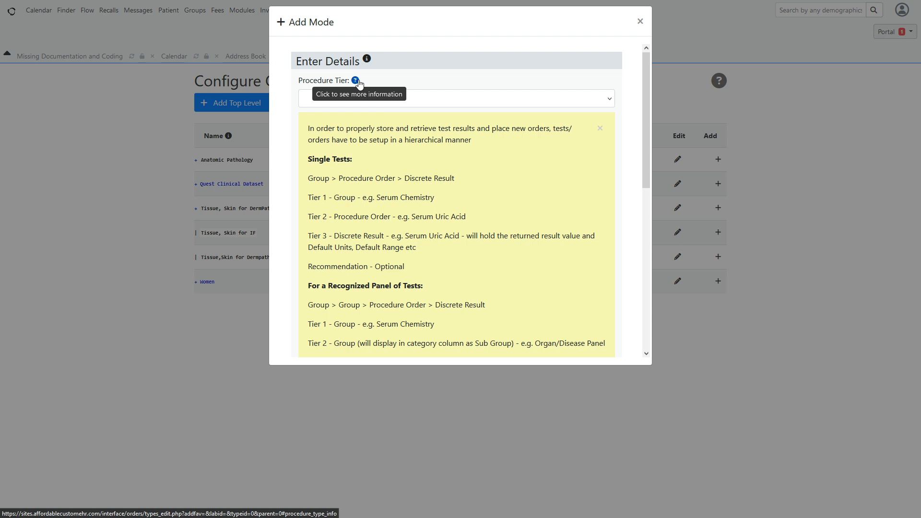
pyautogui.click(356, 81)
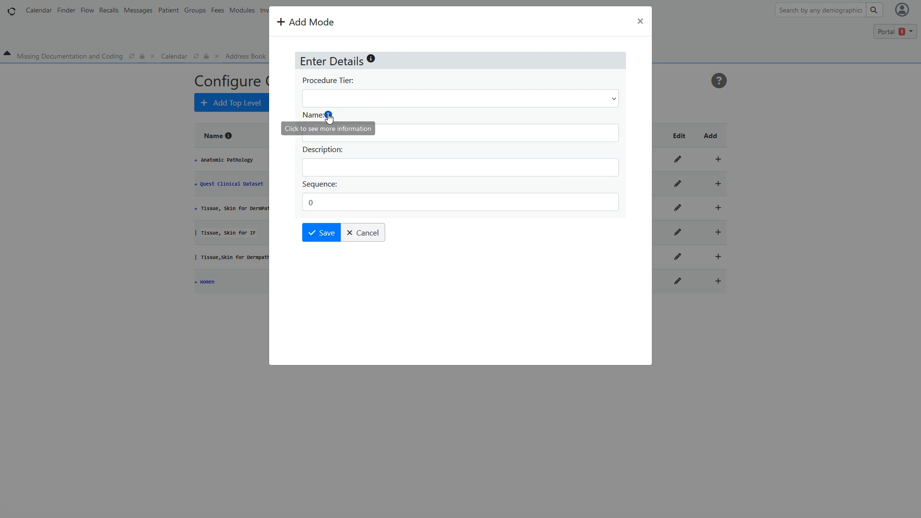
pyautogui.click(328, 115)
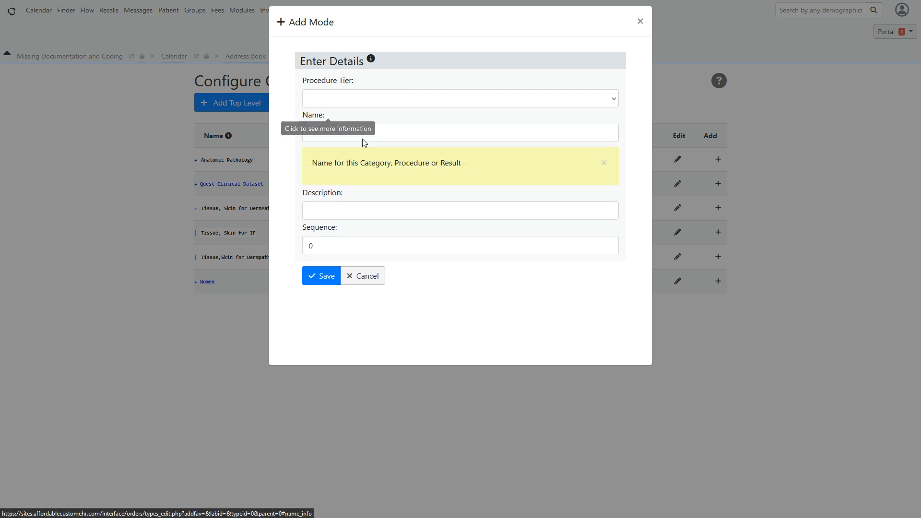
pyautogui.click(328, 115)
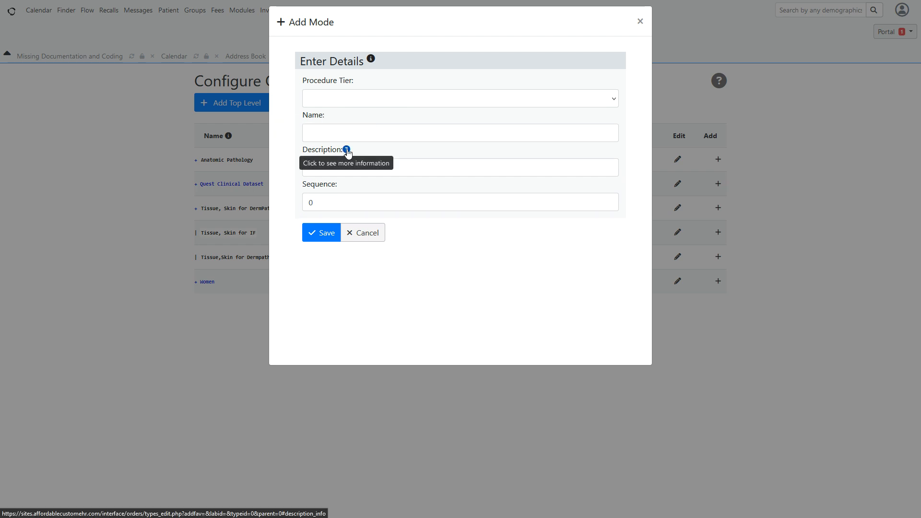
pyautogui.click(347, 151)
pyautogui.click(346, 151)
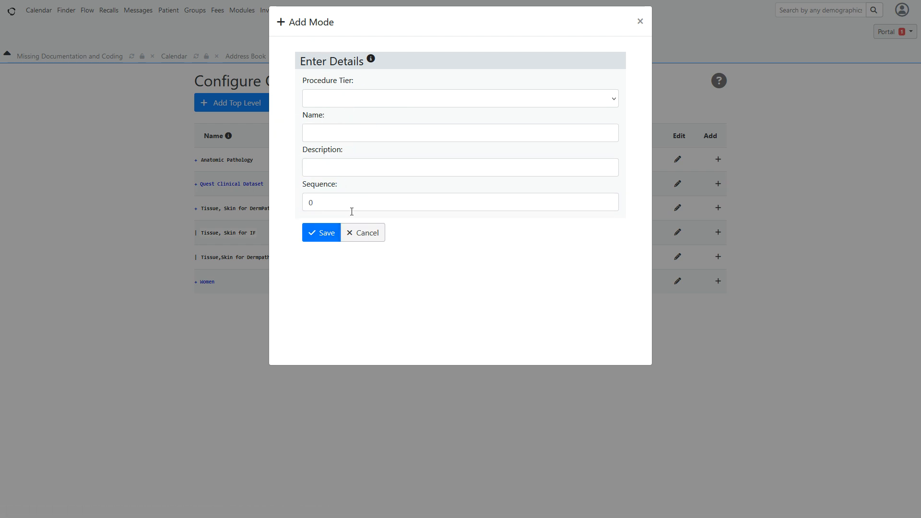
pyautogui.click(366, 238)
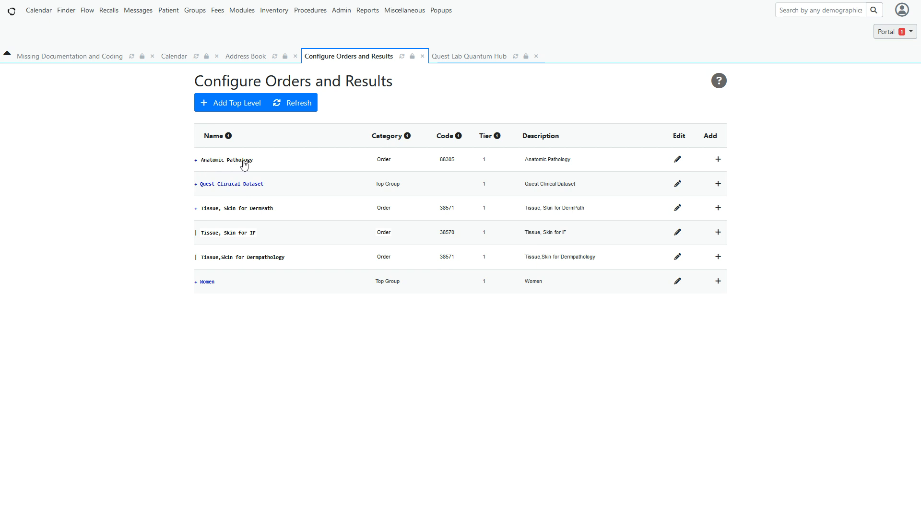
# Expand Anatomic Pathology and view the procedure tier choices for a new entry beneath it, closing the form without saving.
pyautogui.click(196, 162)
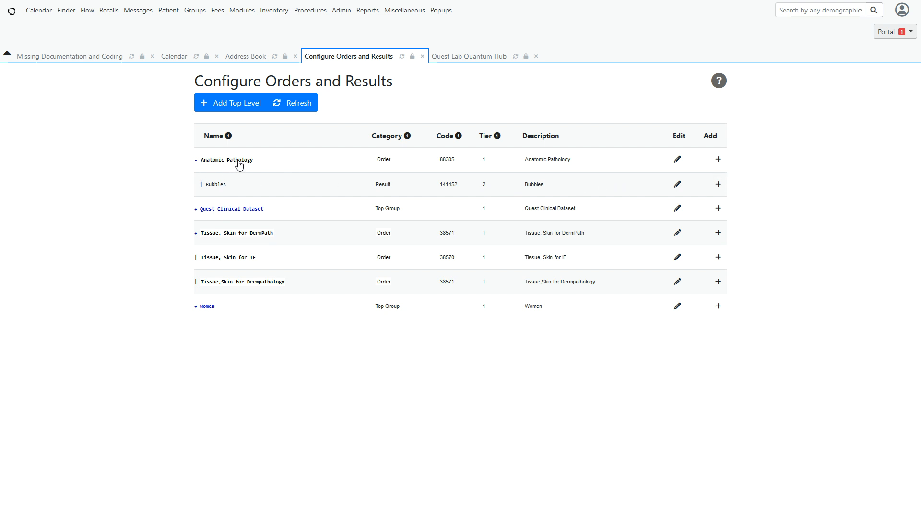
pyautogui.click(719, 160)
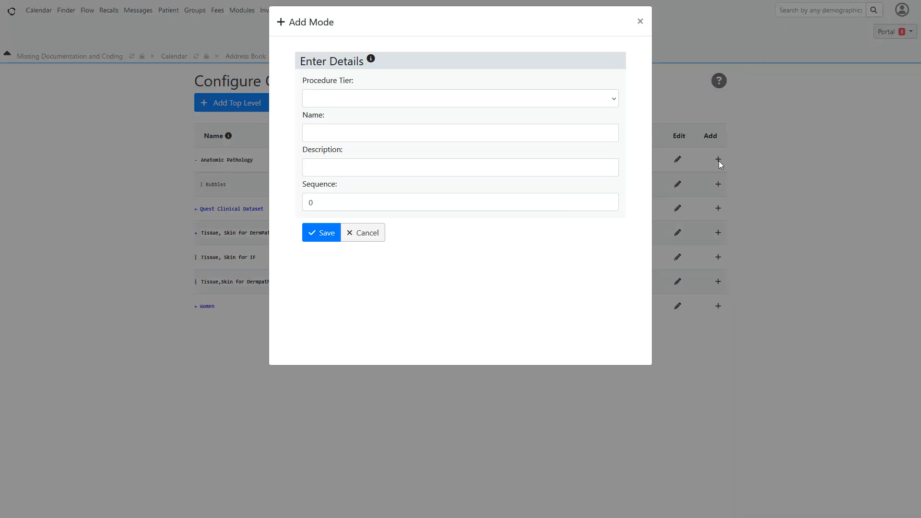
pyautogui.click(616, 101)
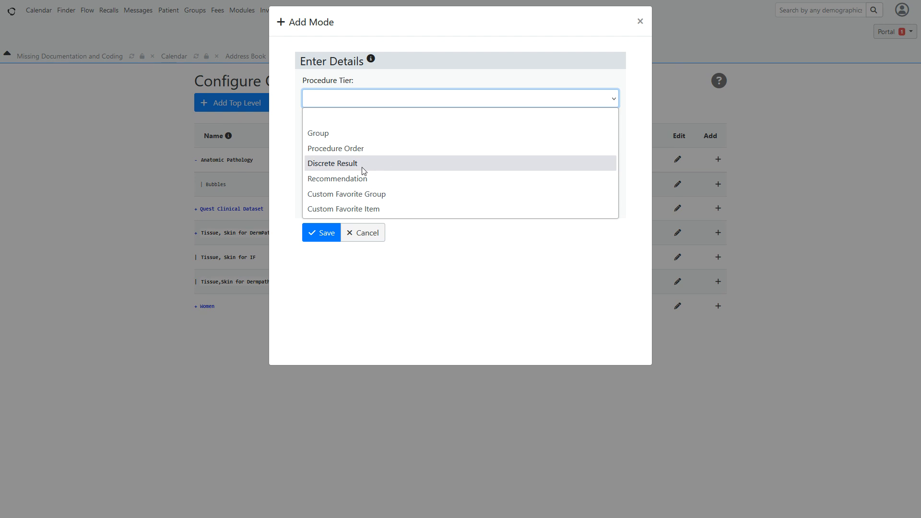
pyautogui.click(642, 22)
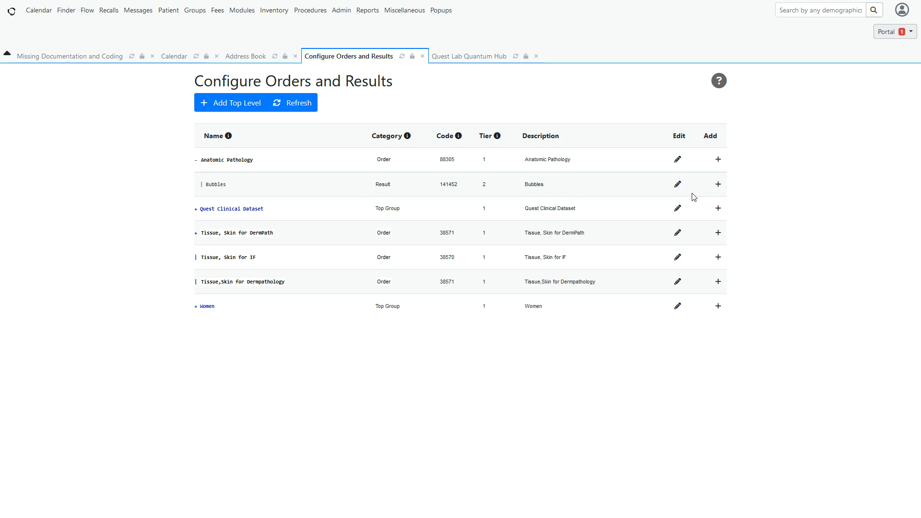
# Review the Discrete Result fields in a new entry form under Bubbles, closing the form without saving.
pyautogui.click(719, 185)
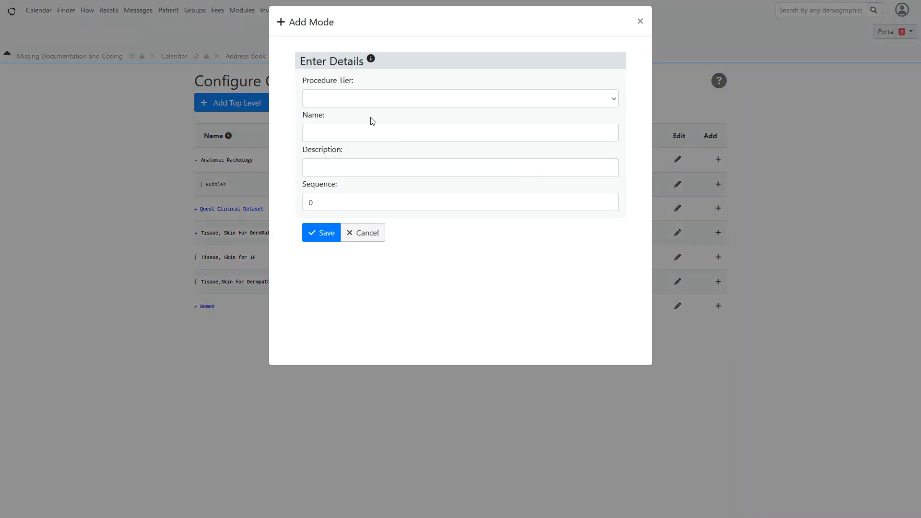
pyautogui.click(362, 99)
pyautogui.click(361, 163)
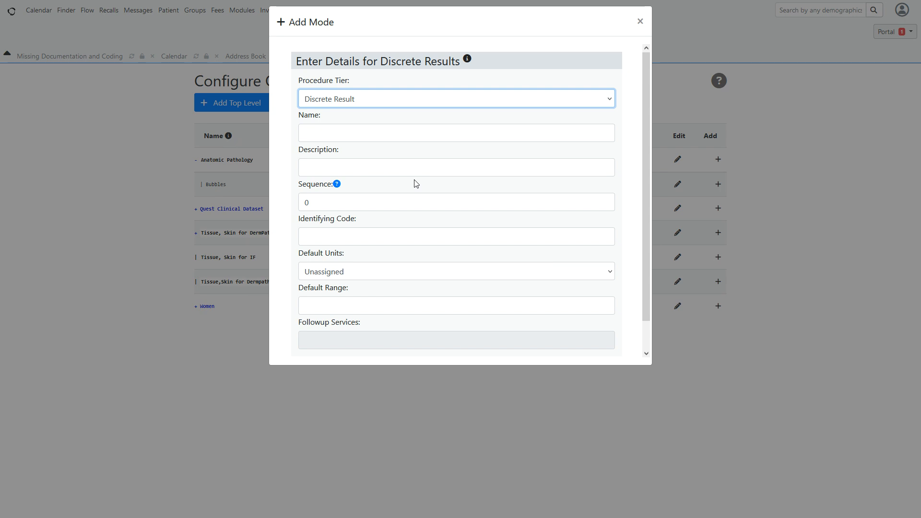
pyautogui.click(640, 22)
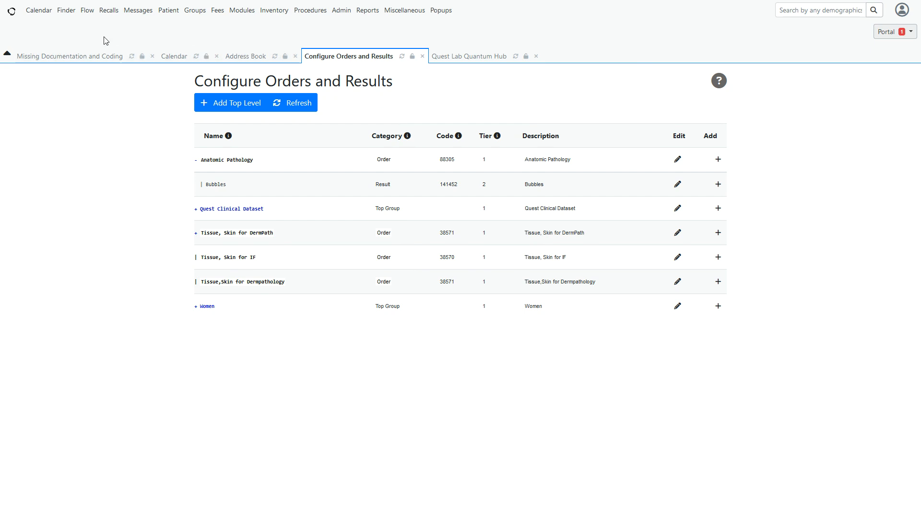
# Open the test patient's chart from the second page of the patient list, and close the Quest Lab Quantum Hub and Patient Finder pages.
pyautogui.click(66, 11)
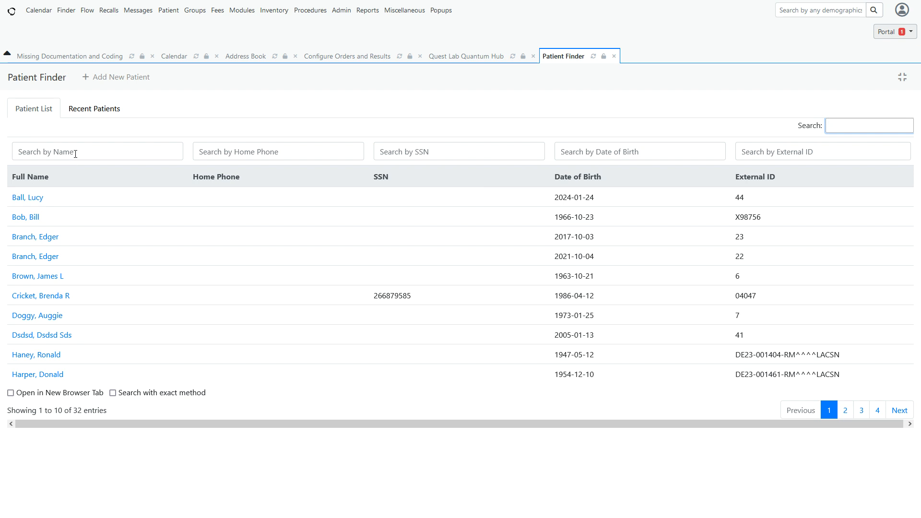
pyautogui.click(846, 411)
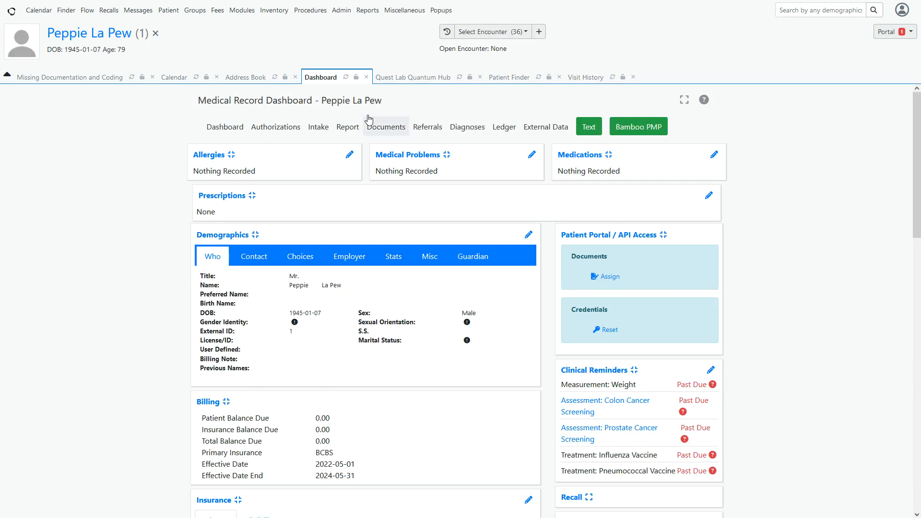
pyautogui.click(480, 76)
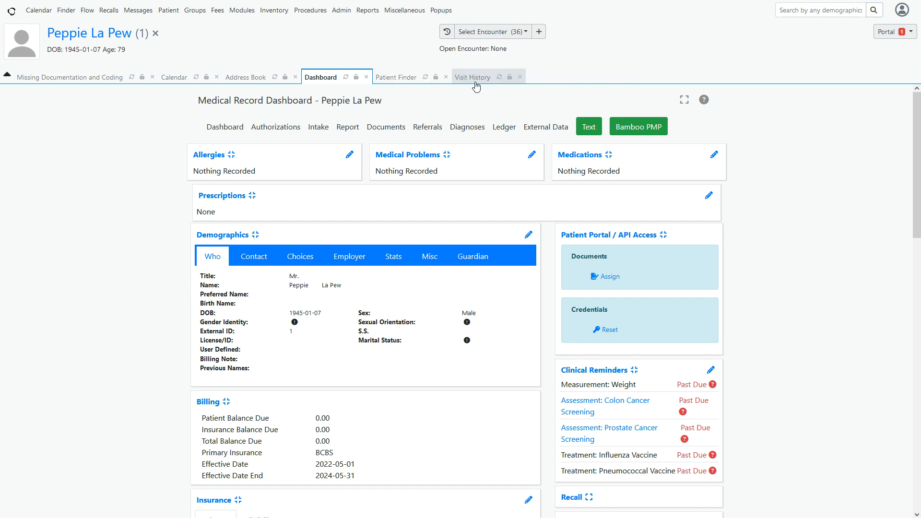
pyautogui.click(450, 83)
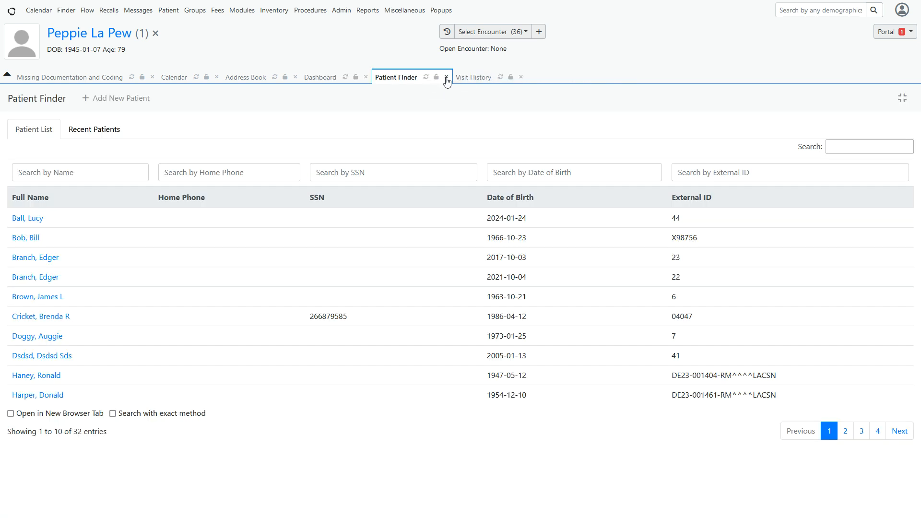
pyautogui.click(447, 77)
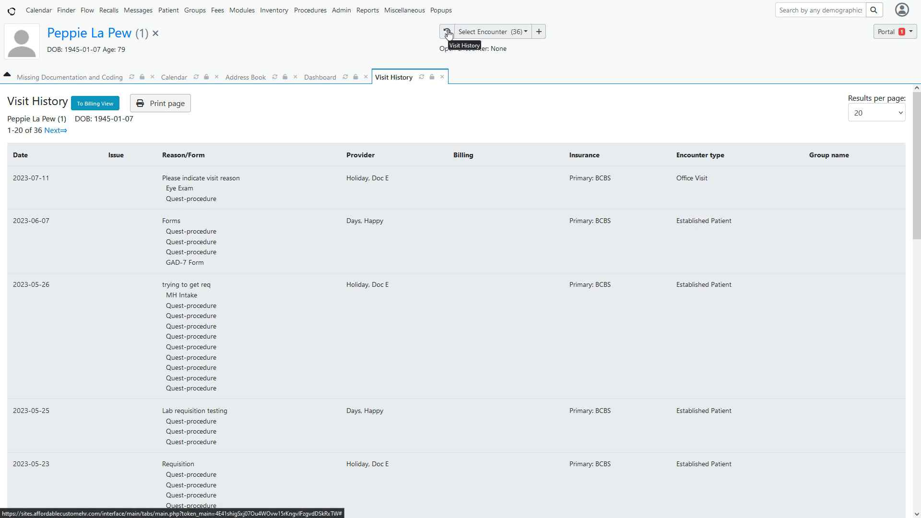
# Create and save a new encounter for the patient with visit category Established Patient and reason for visit "Showme".
pyautogui.click(539, 33)
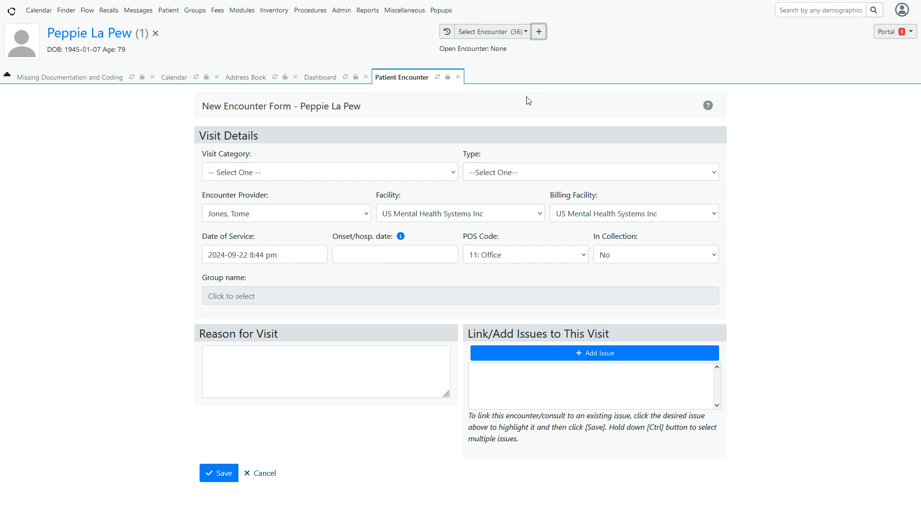
pyautogui.click(402, 173)
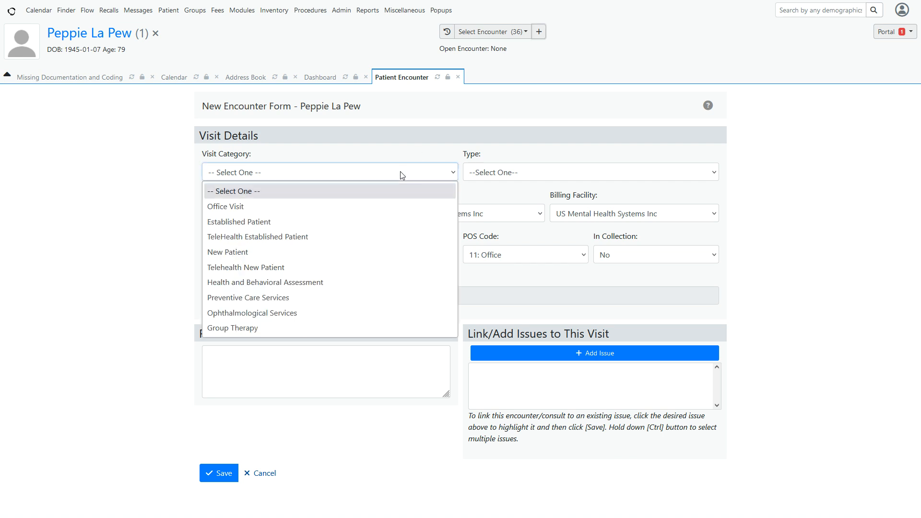
pyautogui.click(328, 220)
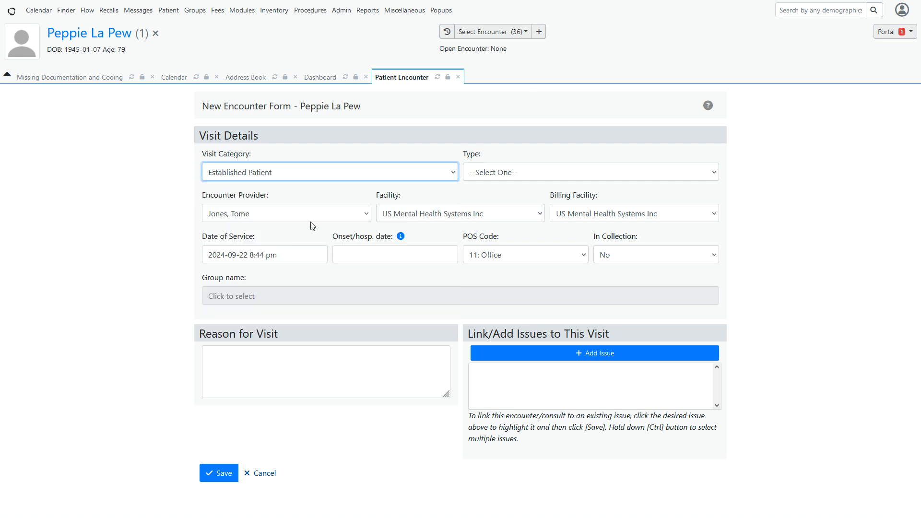
pyautogui.click(232, 377)
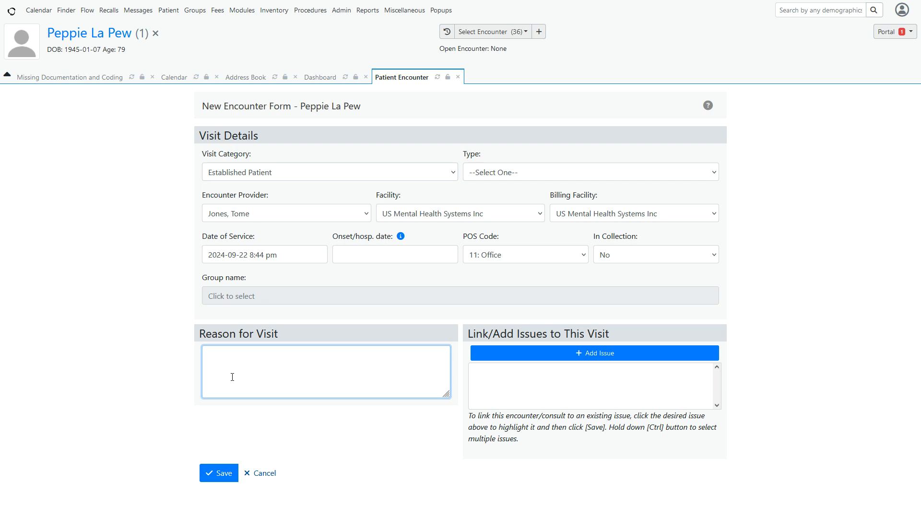
pyautogui.write('Showme')
pyautogui.click(217, 473)
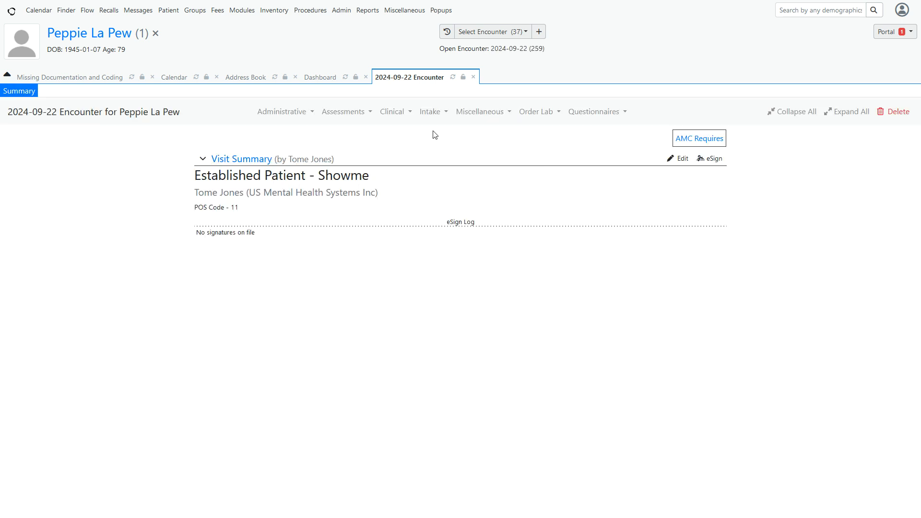
# View the encounter's Order Lab forms, and examine the registered and unregistered forms in Forms Administration.
pyautogui.click(541, 116)
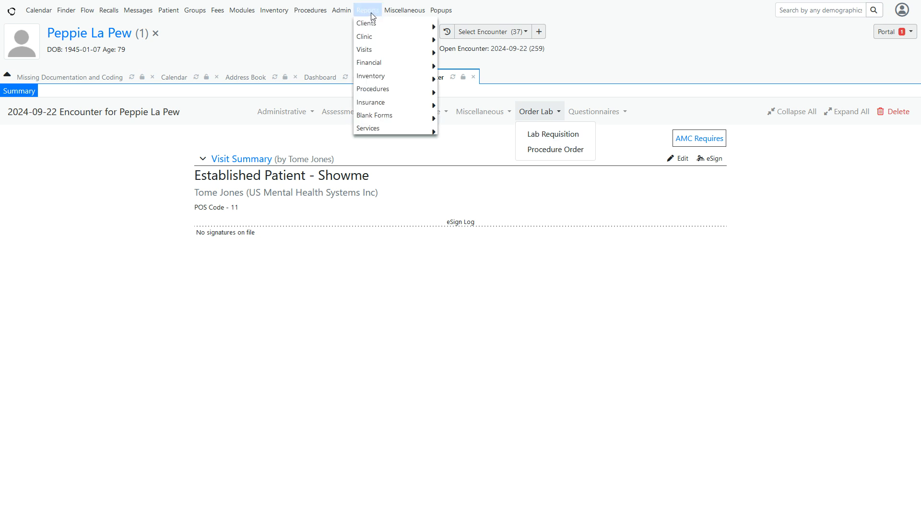
pyautogui.moveTo(345, 10)
pyautogui.moveTo(358, 68)
pyautogui.moveTo(357, 92)
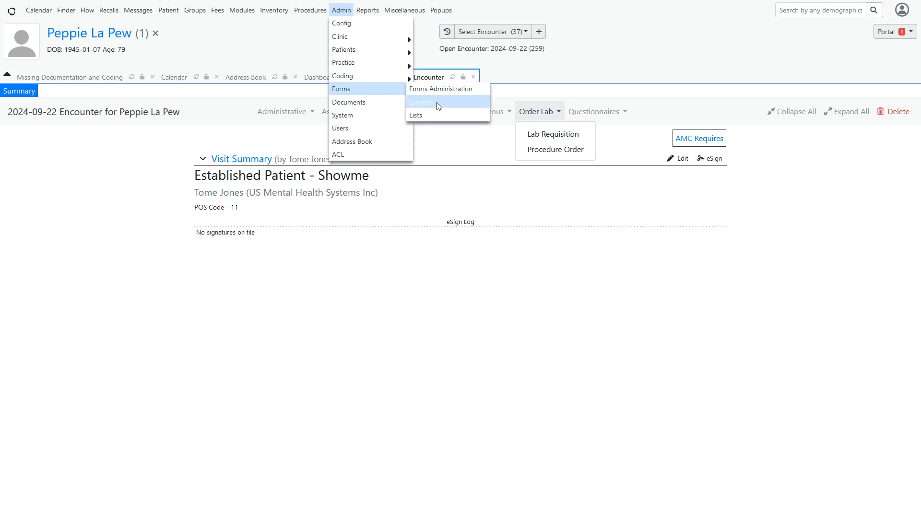
pyautogui.click(443, 90)
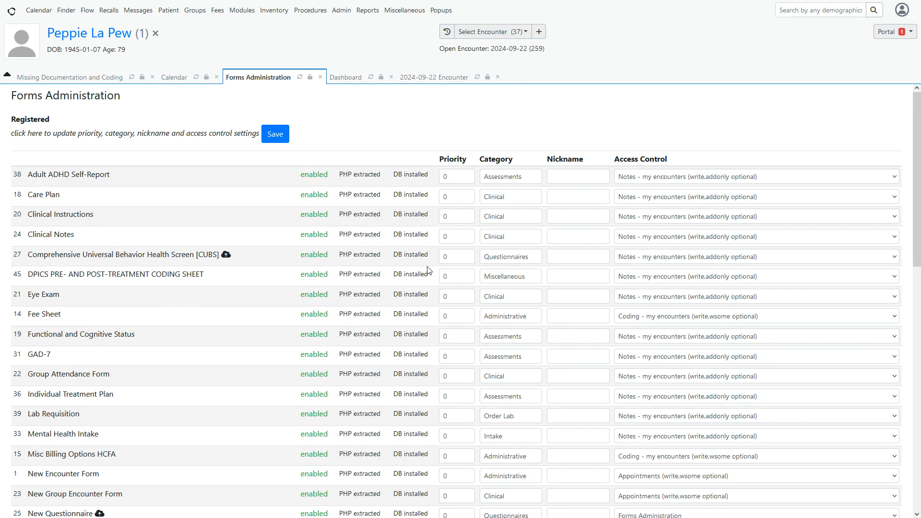
pyautogui.scroll(-4, 179, 308)
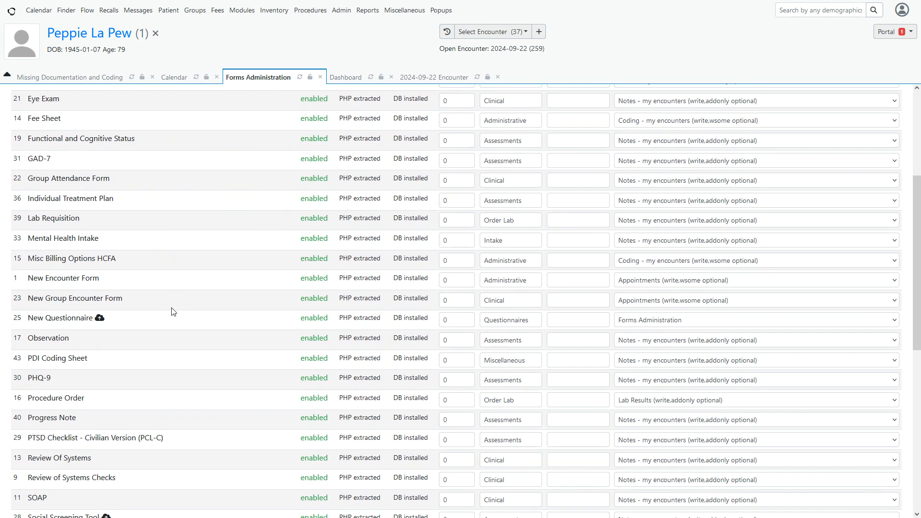
pyautogui.scroll(-1, 173, 312)
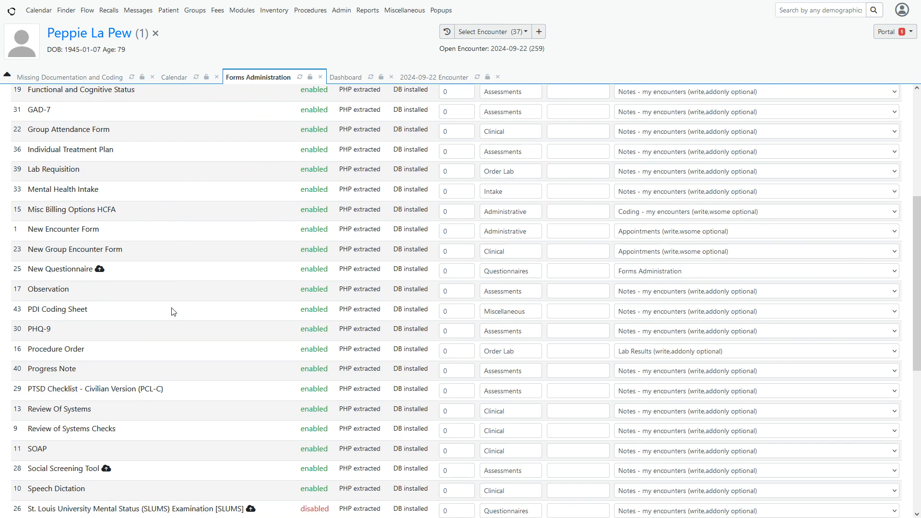
pyautogui.scroll(-1, 173, 312)
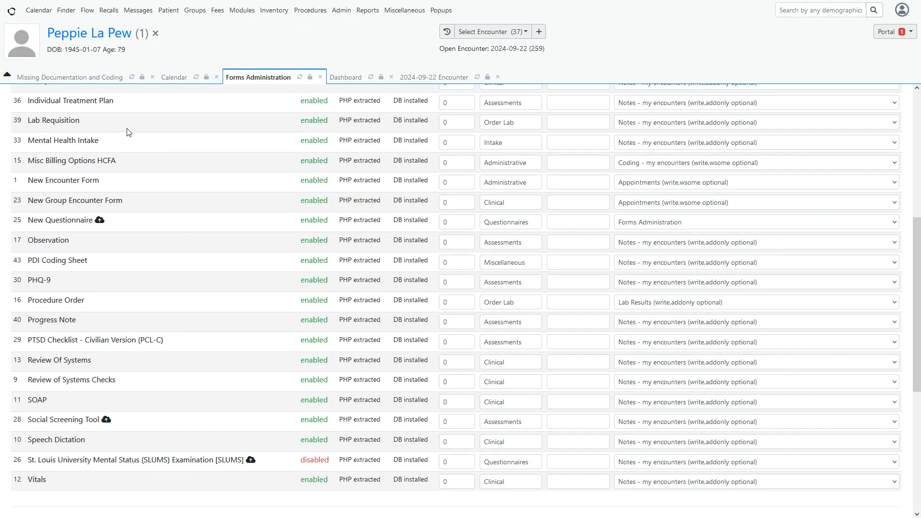
pyautogui.scroll(-6, 129, 134)
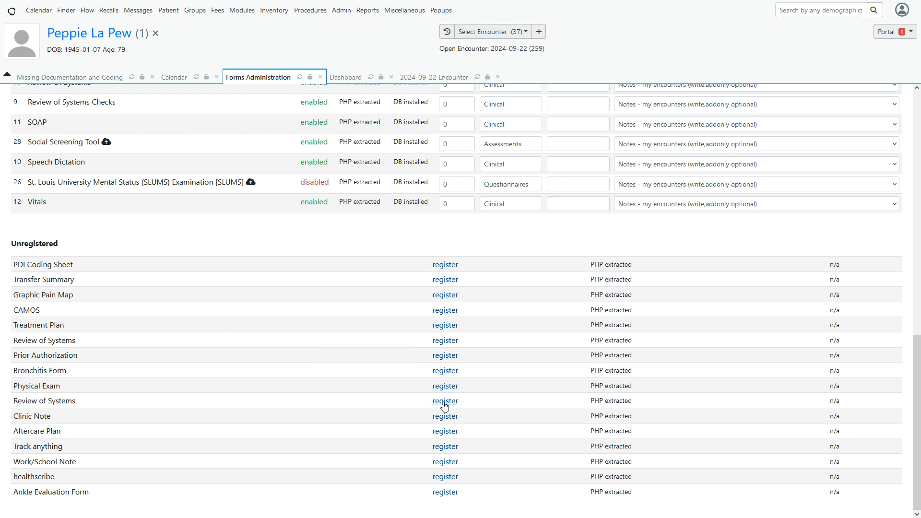
pyautogui.scroll(9, 444, 405)
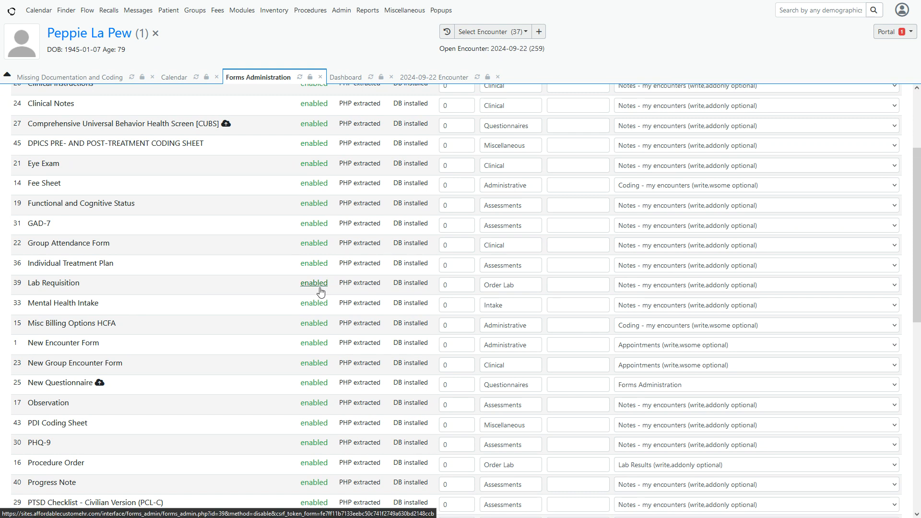
# Check the category of the Lab Requisition form, and close Forms Administration without saving.
pyautogui.moveTo(515, 285); pyautogui.dragTo(471, 285)
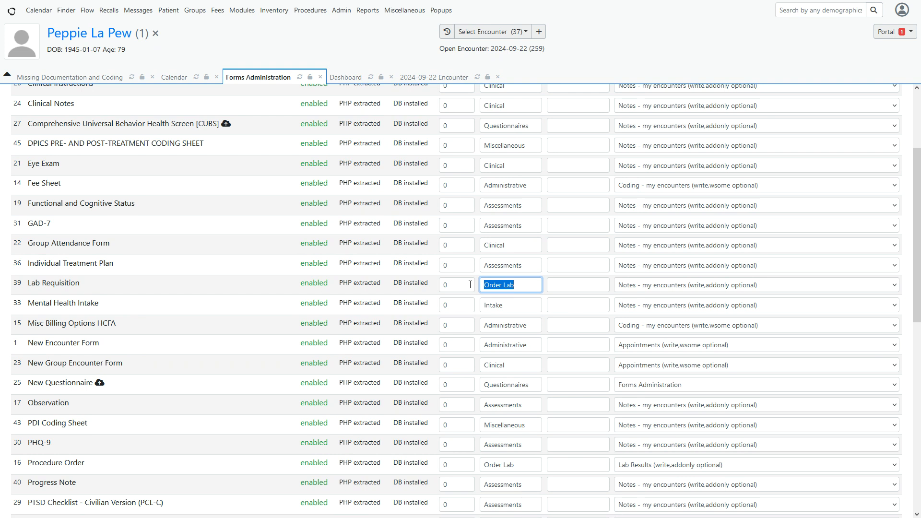
pyautogui.scroll(3, 552, 281)
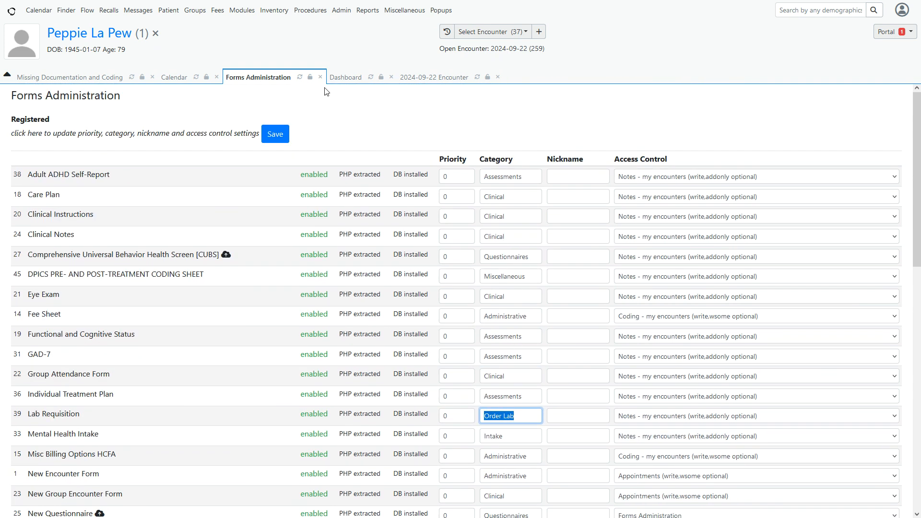
pyautogui.click(351, 79)
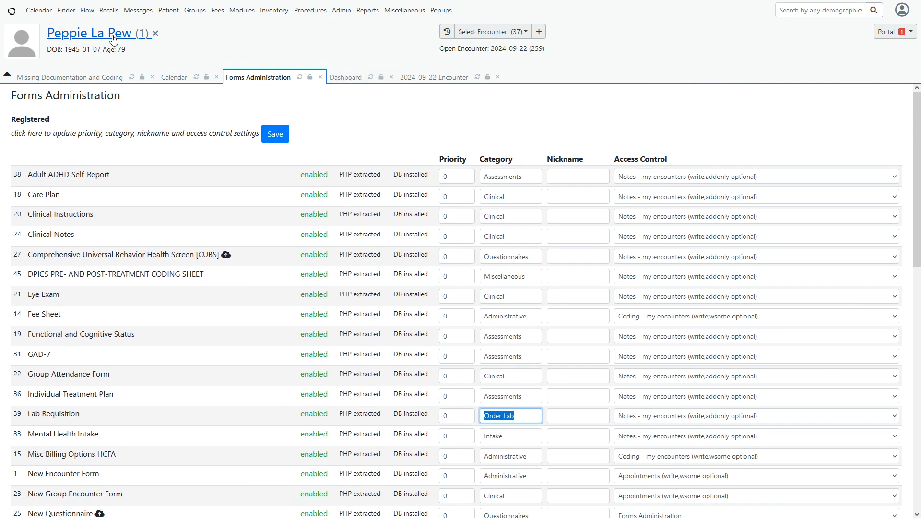
pyautogui.click(317, 80)
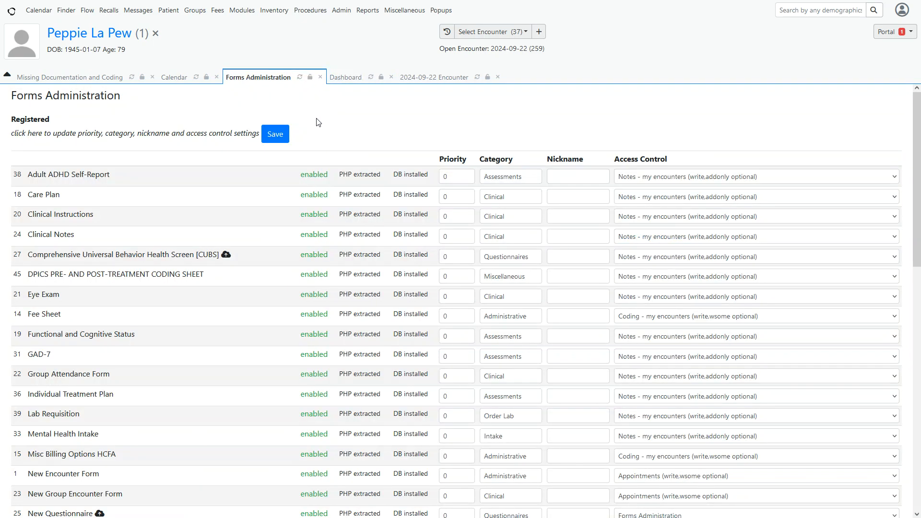
pyautogui.click(320, 77)
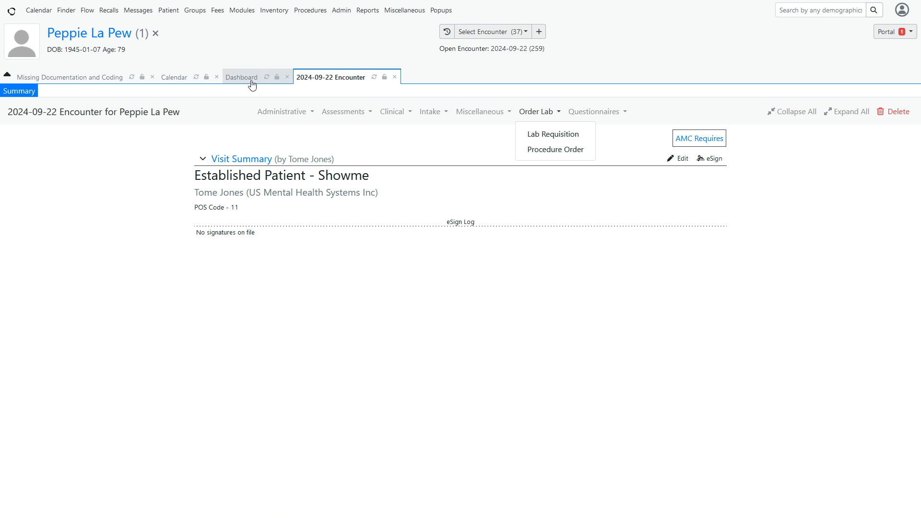
# Open a new Procedure Order form in the 2024-09-22 encounter.
pyautogui.click(249, 80)
pyautogui.click(338, 81)
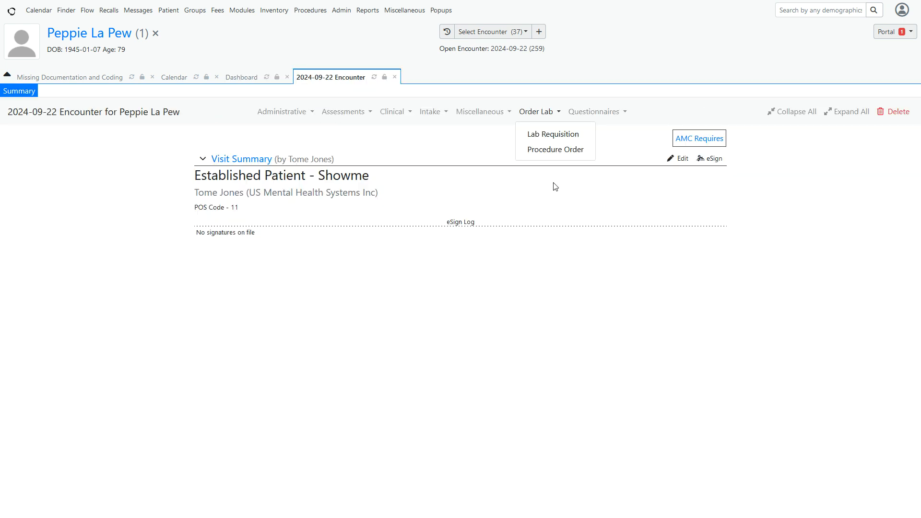
pyautogui.click(554, 151)
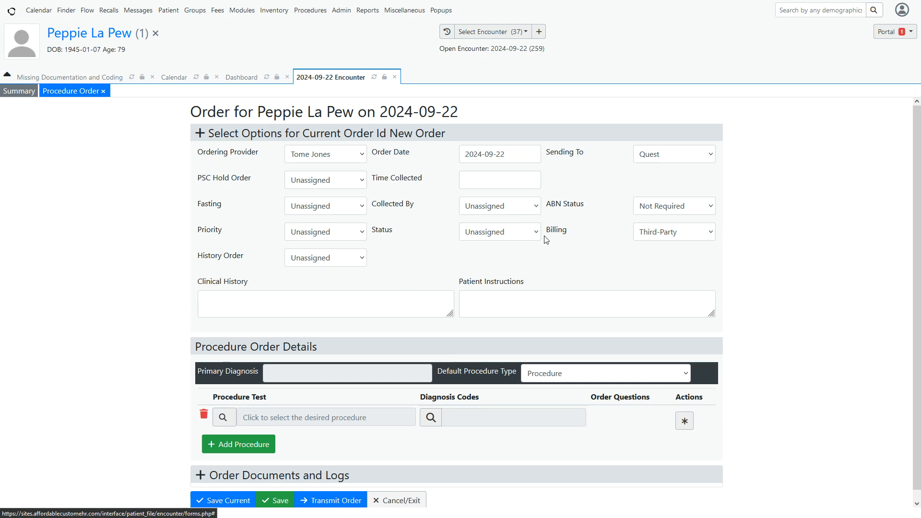
# Set the order's PSC Hold Order to No, Fasting to YES, Priority to Normal and History Order to No.
pyautogui.click(362, 181)
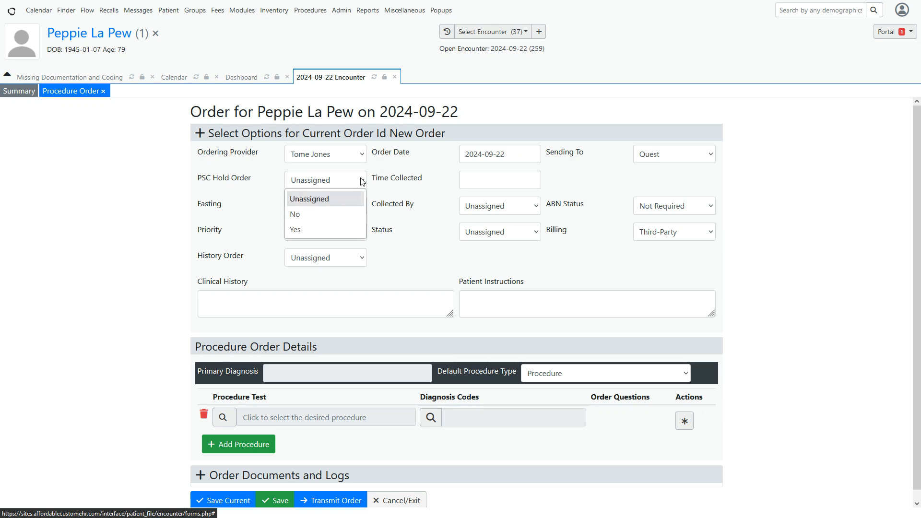
pyautogui.click(349, 214)
pyautogui.click(351, 209)
pyautogui.click(344, 254)
pyautogui.click(342, 233)
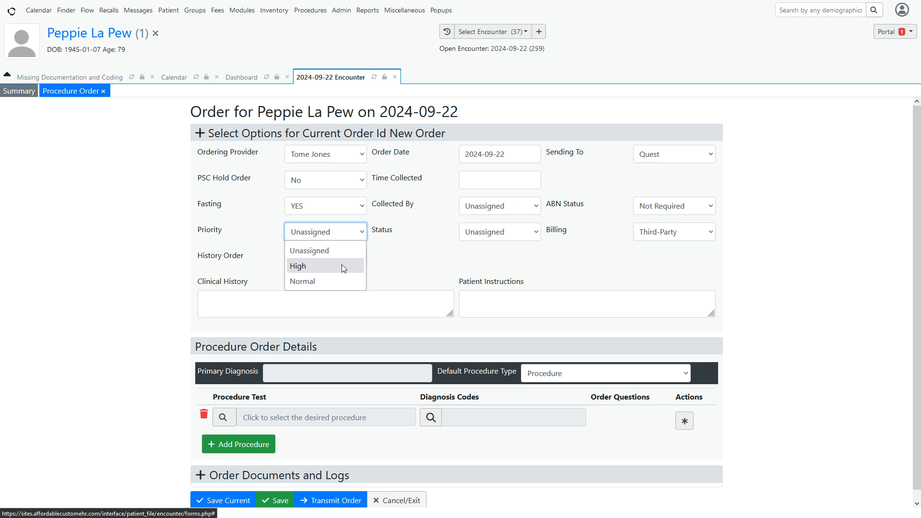
pyautogui.click(339, 280)
pyautogui.click(343, 258)
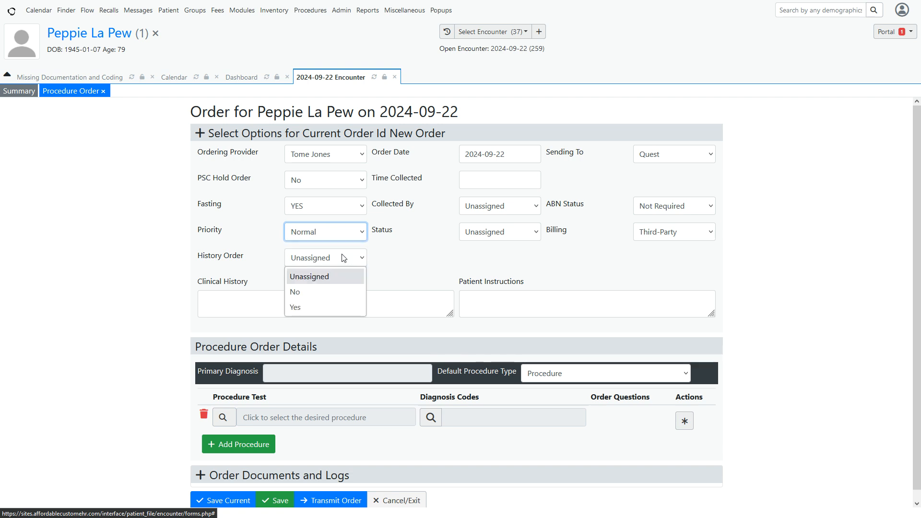
pyautogui.click(335, 293)
# Set the order's Status to Pending and choose the staff member for Collected By.
pyautogui.click(500, 233)
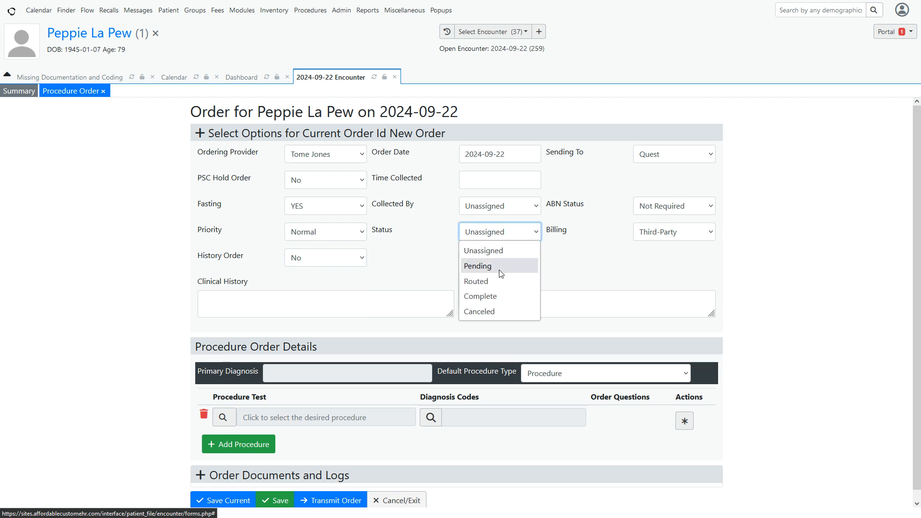
pyautogui.click(501, 267)
pyautogui.click(502, 211)
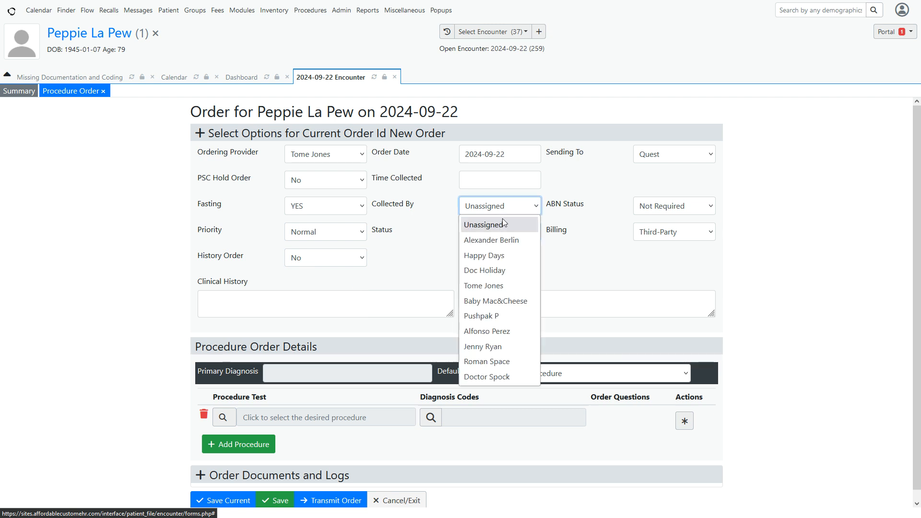
pyautogui.click(502, 256)
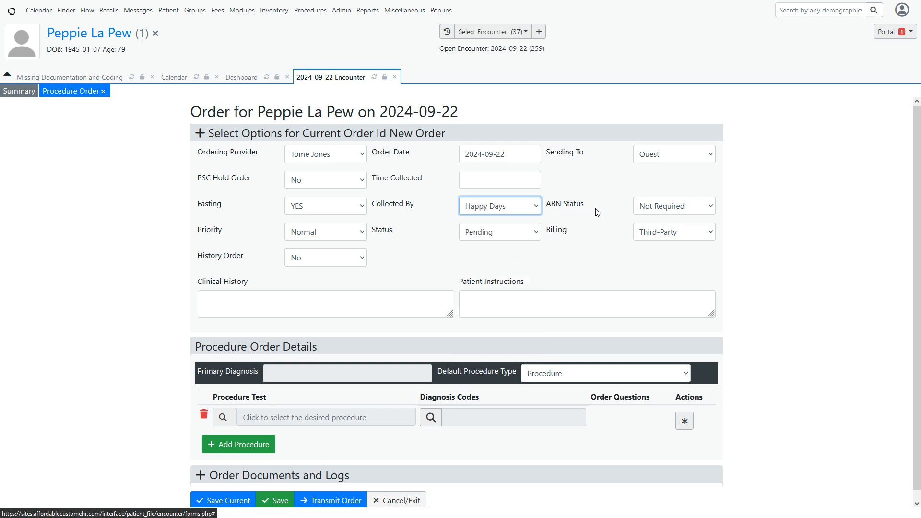
# Review the ABN Status and Billing choices, keeping Not Required and Third-Party.
pyautogui.click(657, 212)
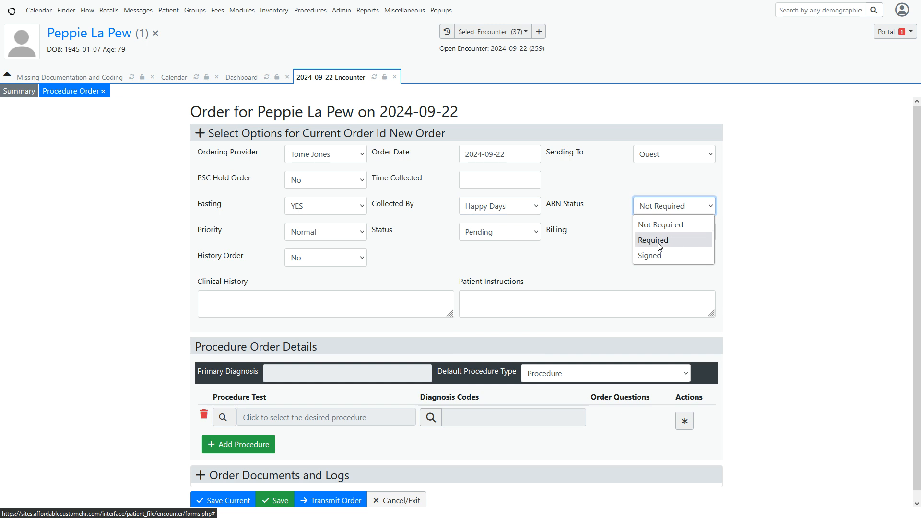
pyautogui.click(665, 223)
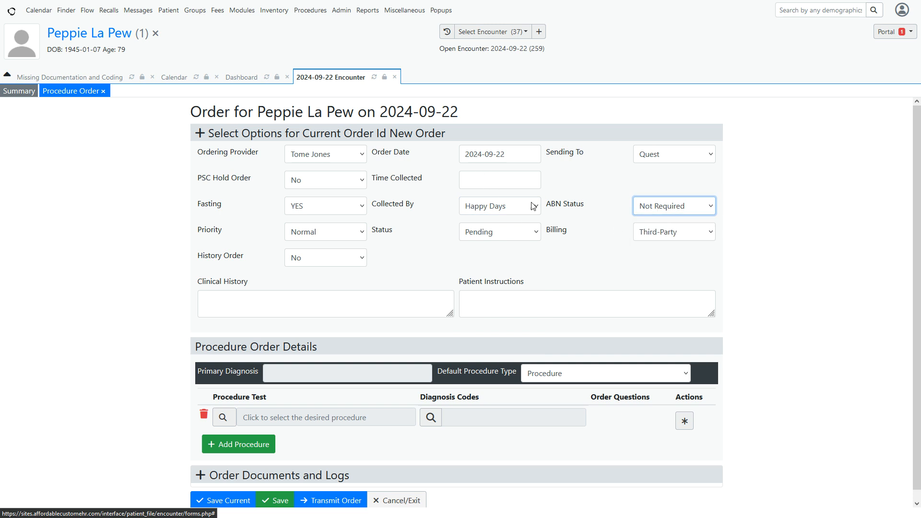
pyautogui.click(639, 235)
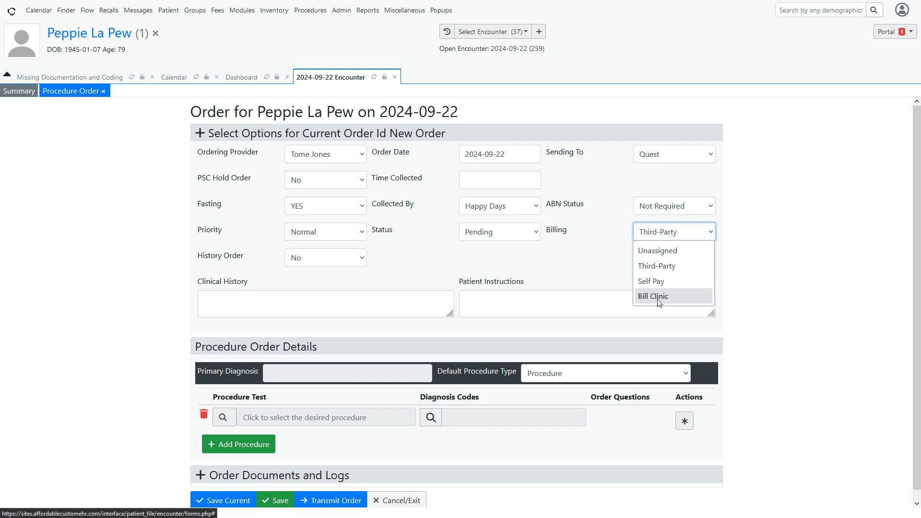
pyautogui.click(593, 274)
pyautogui.click(473, 181)
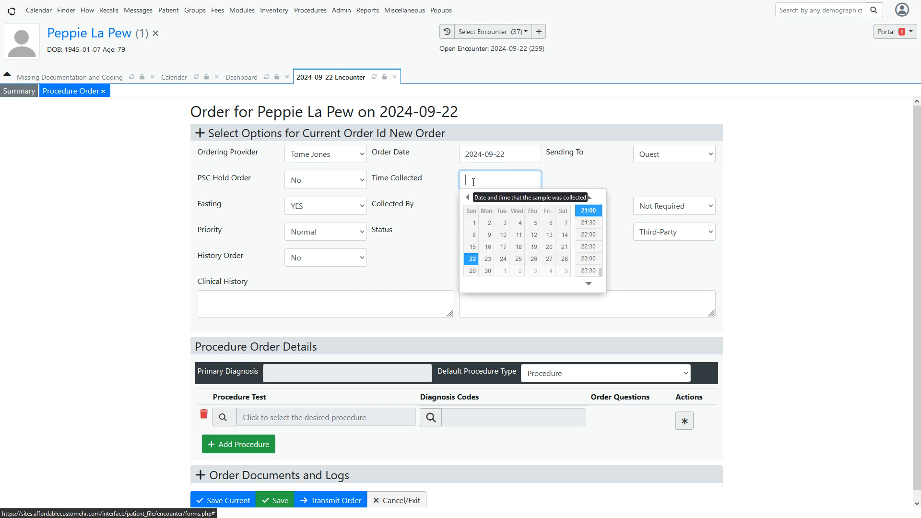
pyautogui.click(473, 264)
pyautogui.click(430, 241)
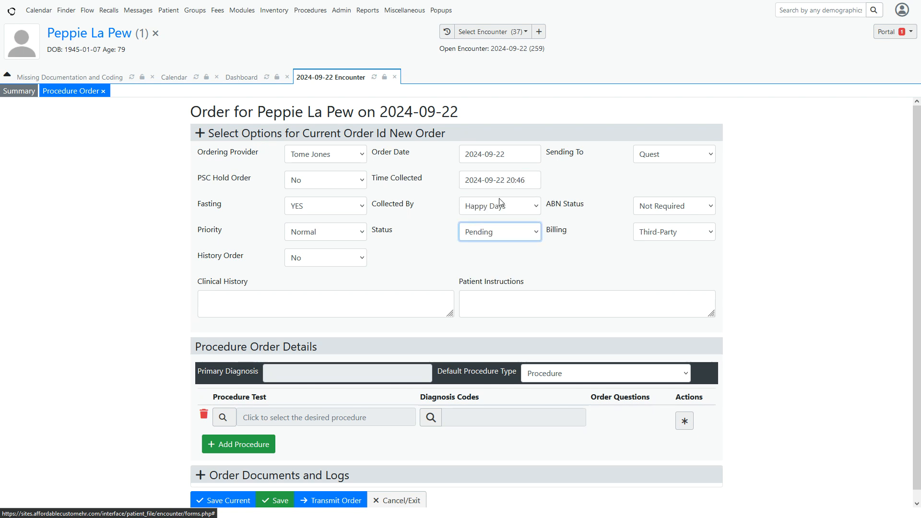
# Check the Clinical History and Patient Instructions fields, and select Quest as the lab receiving the order.
pyautogui.click(295, 308)
pyautogui.click(490, 301)
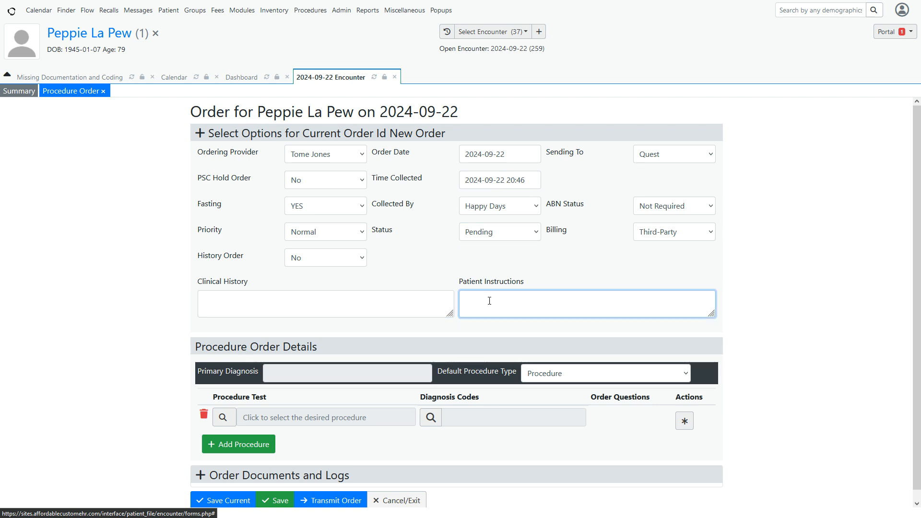
pyautogui.scroll(-1, 489, 301)
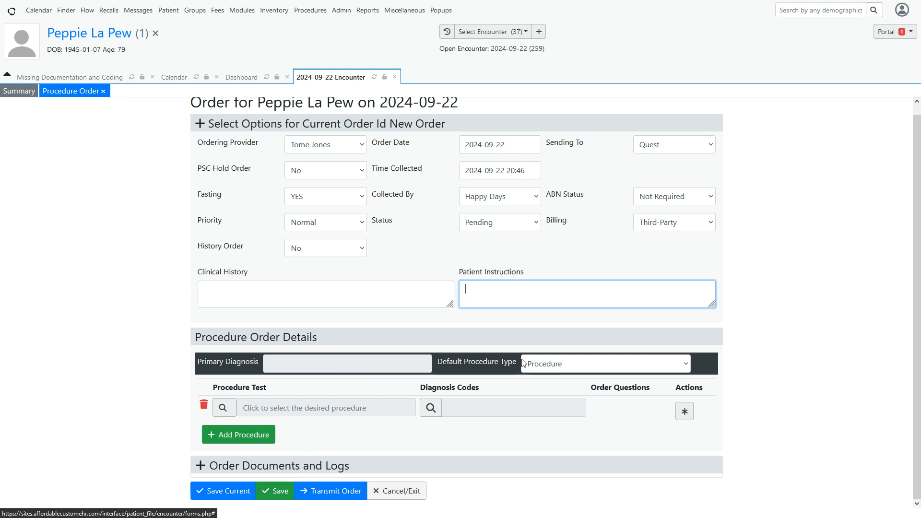
pyautogui.click(678, 149)
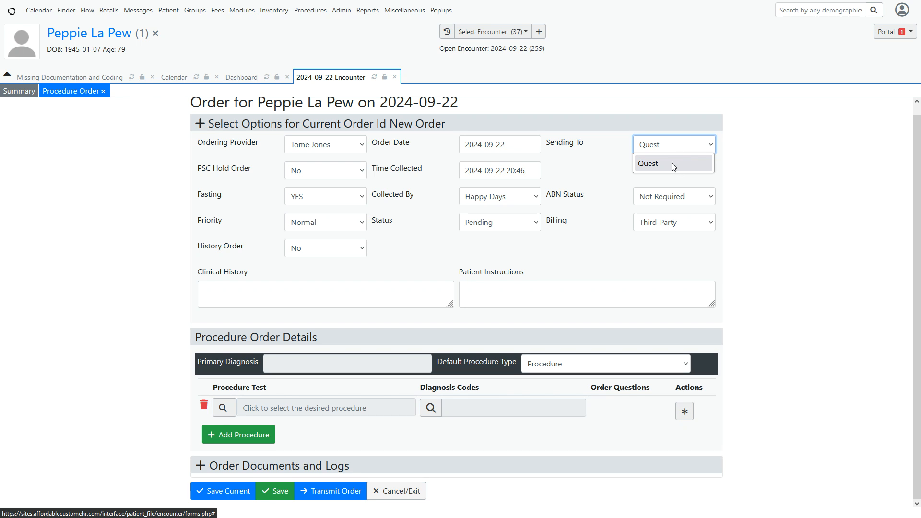
pyautogui.click(674, 162)
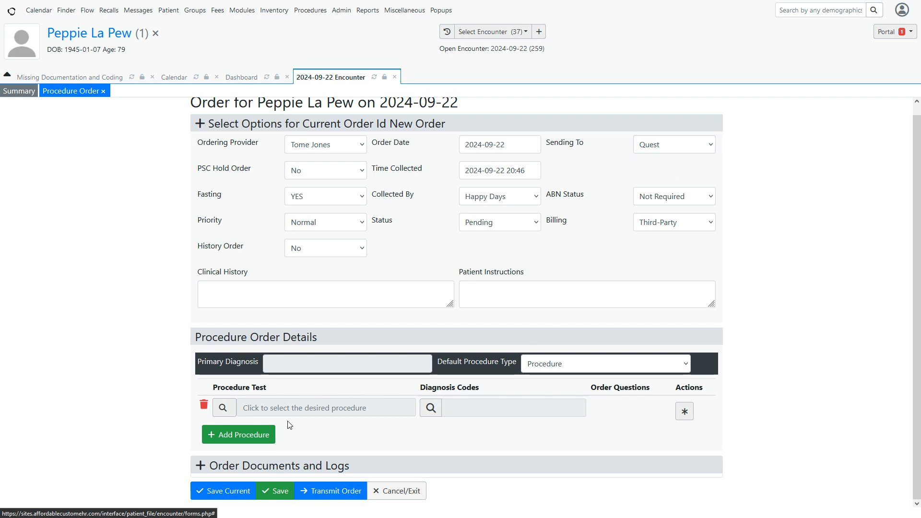
# View the procedure search for the order's first procedure test, and close it without choosing a procedure.
pyautogui.click(313, 413)
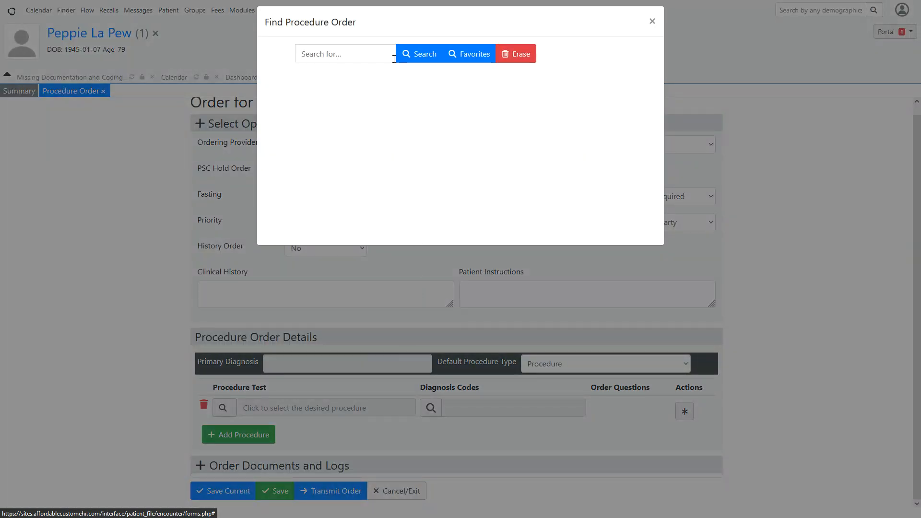
pyautogui.click(373, 54)
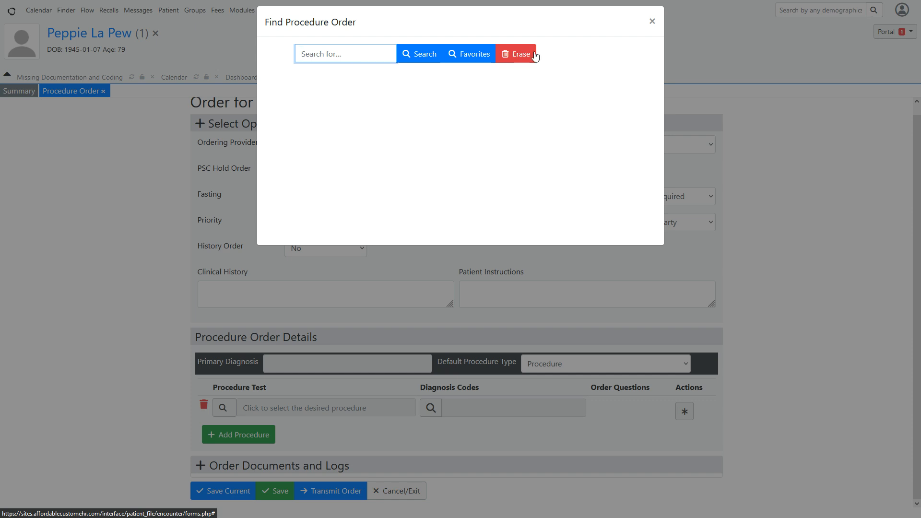
pyautogui.click(652, 21)
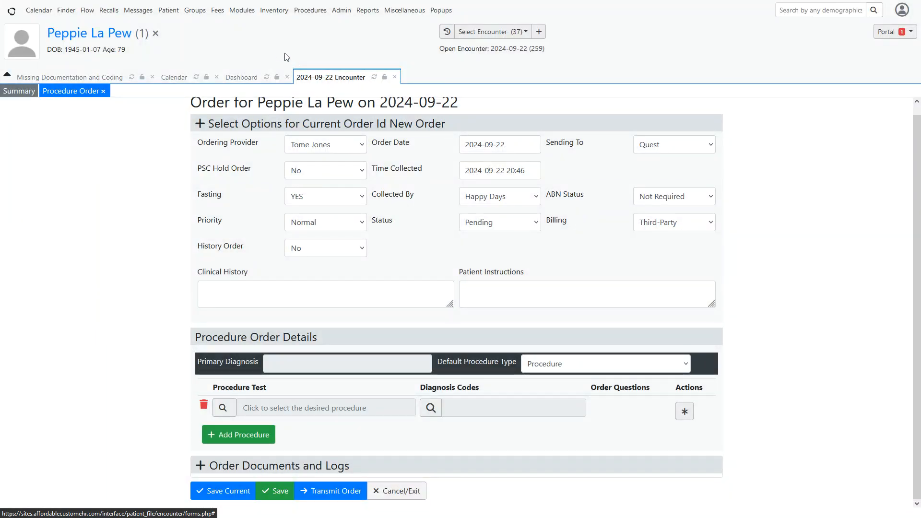
# Search the procedure orders for "heart" and choose TRACKING CLEVELAND HEART (code 90832) as the order's procedure test.
pyautogui.moveTo(310, 16)
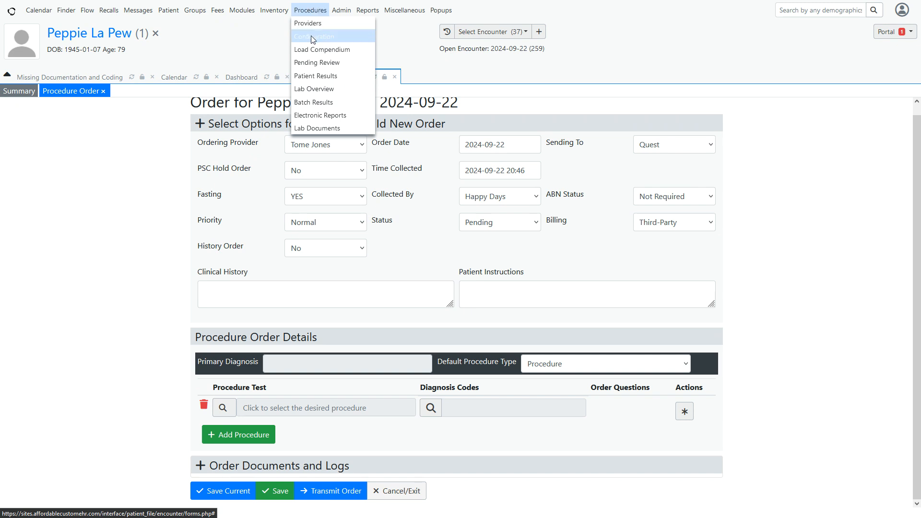
pyautogui.click(315, 404)
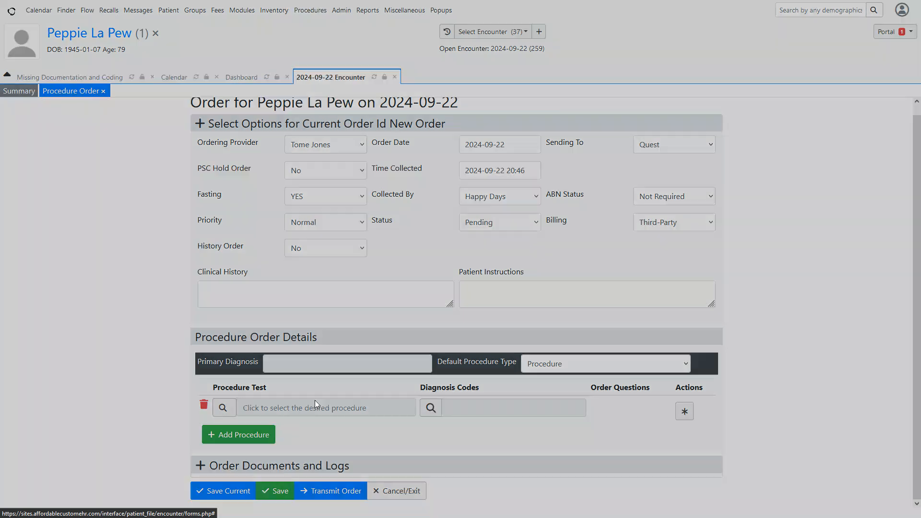
pyautogui.click(341, 50)
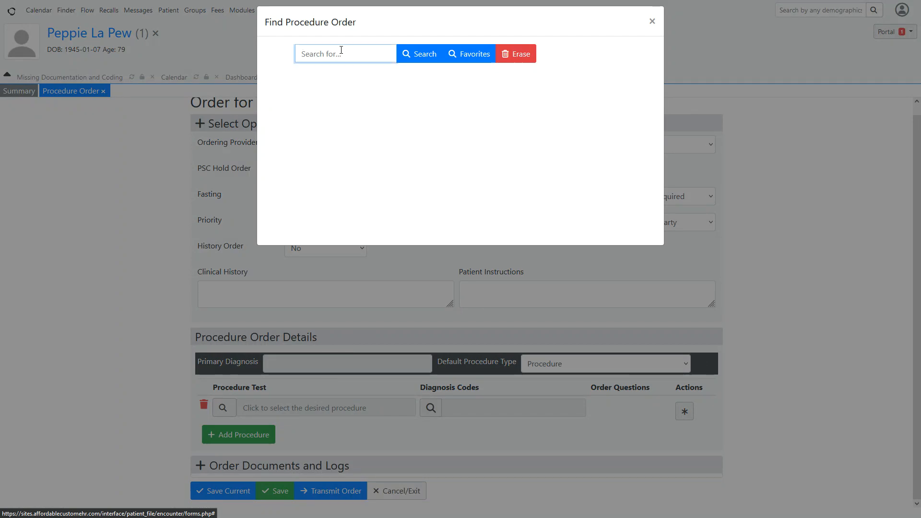
pyautogui.write('heart')
pyautogui.click(413, 59)
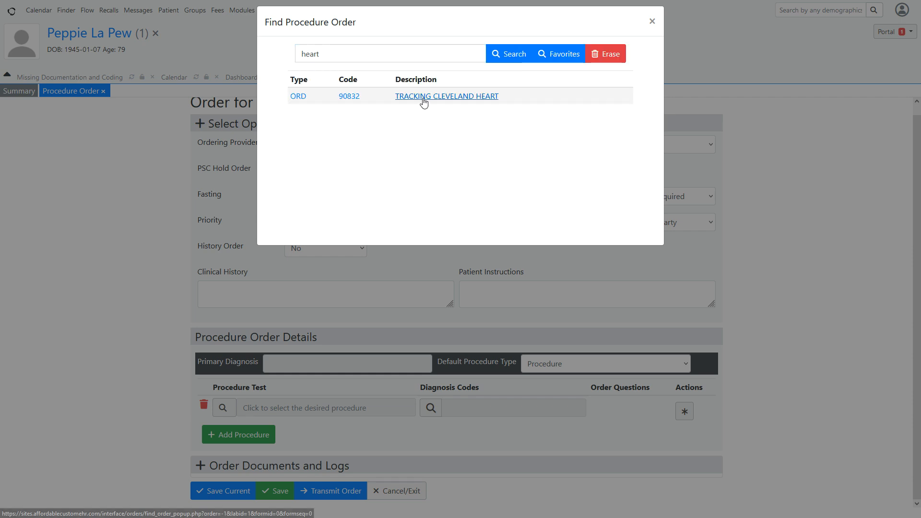
pyautogui.click(423, 98)
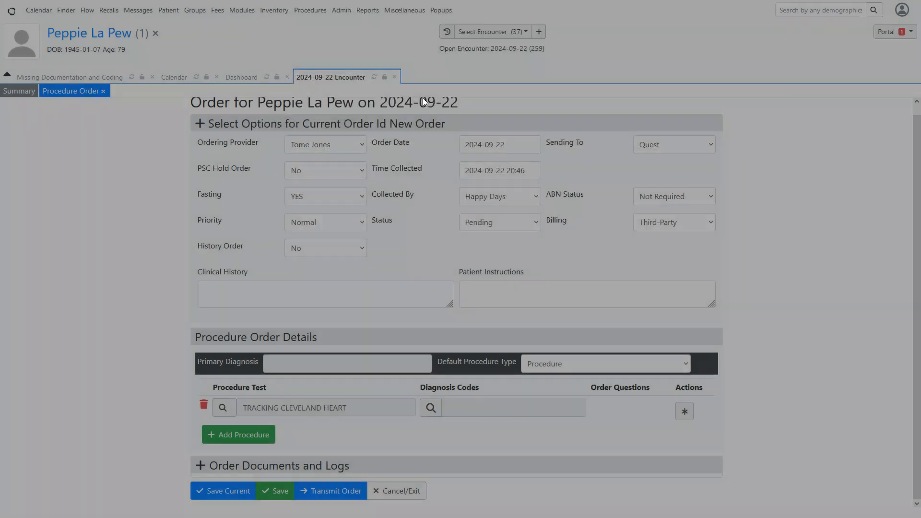
# Assign the ICD10 diagnosis code A03.8, Other shigellosis, to the TRACKING CLEVELAND HEART test and close the code selection.
pyautogui.click(471, 407)
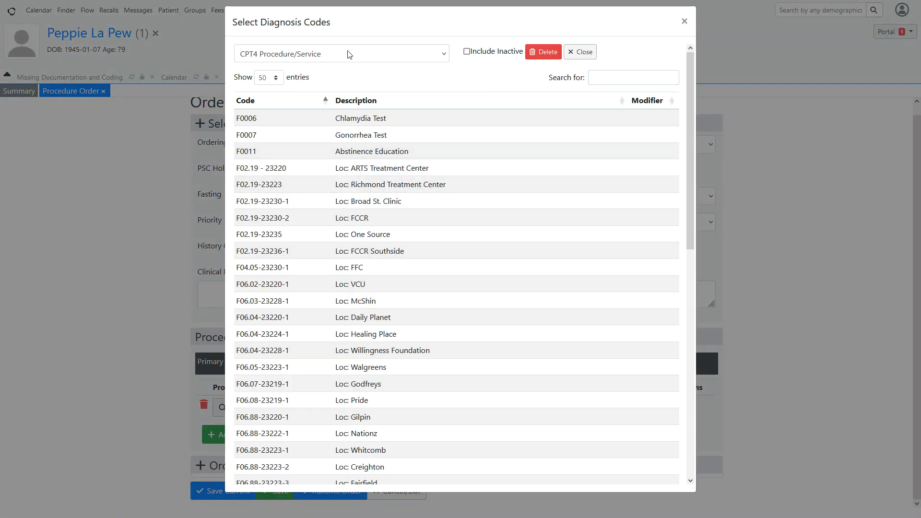
pyautogui.click(349, 55)
pyautogui.click(321, 118)
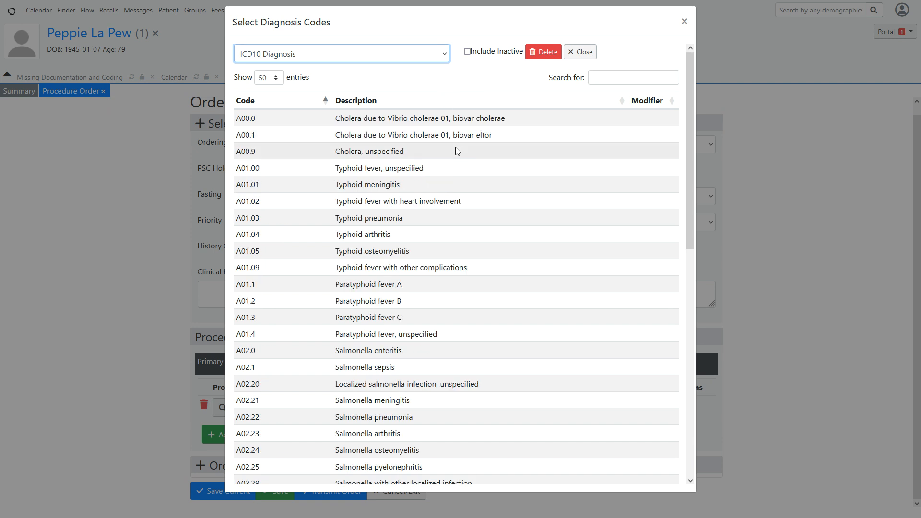
pyautogui.scroll(-4, 455, 147)
pyautogui.scroll(-2, 456, 151)
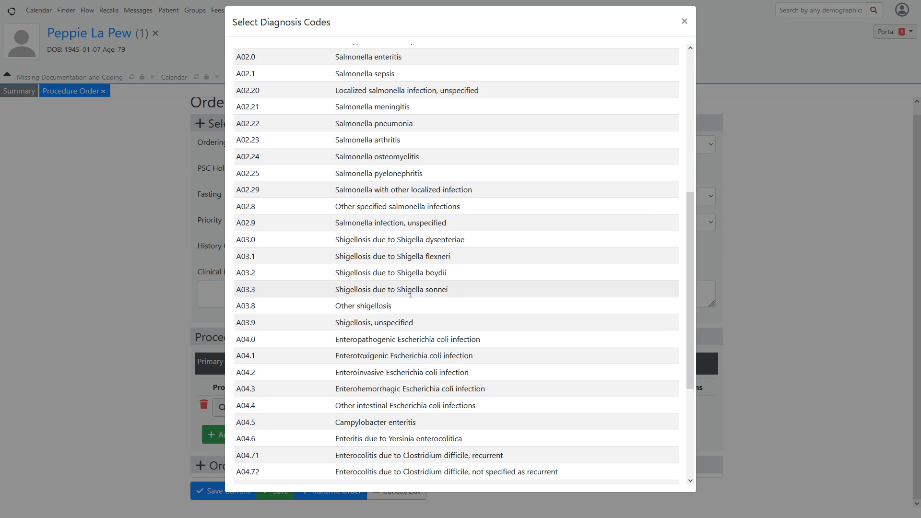
pyautogui.doubleClick(376, 310)
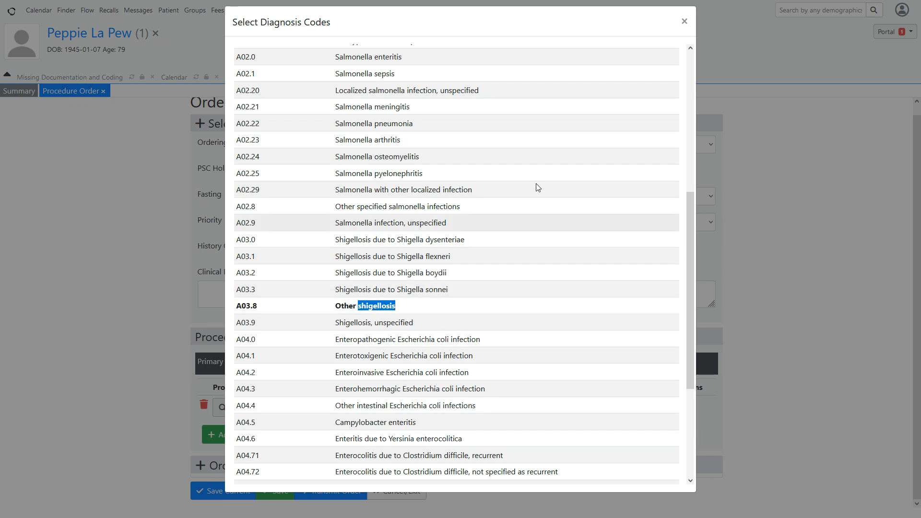
pyautogui.click(685, 22)
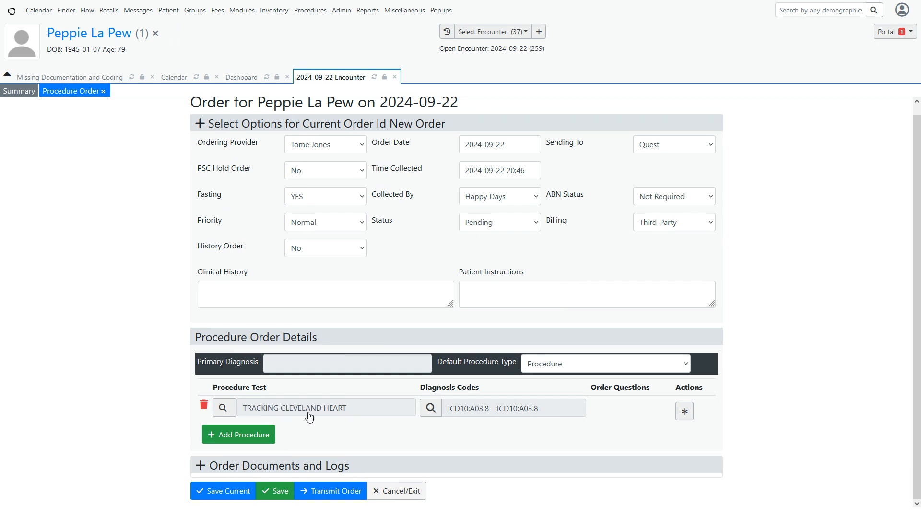
# Set the order's Default Procedure Type to Laboratory Test.
pyautogui.click(665, 364)
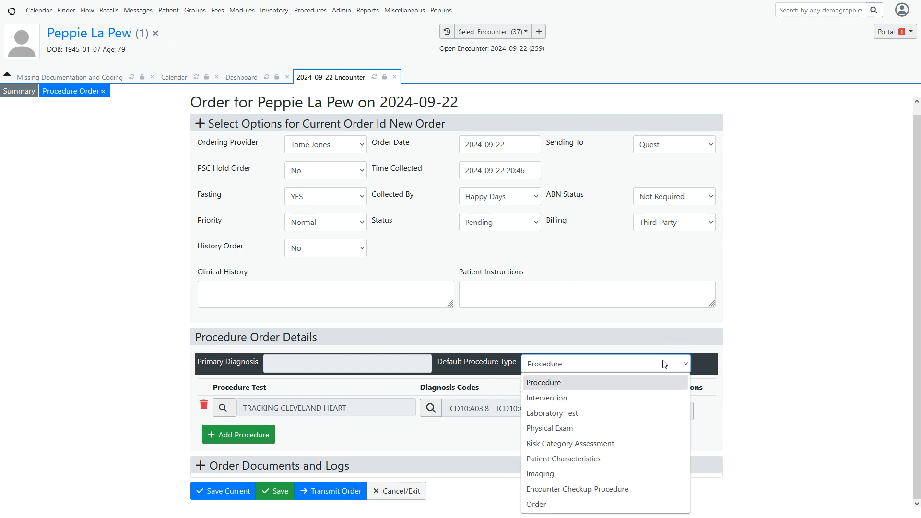
pyautogui.click(613, 414)
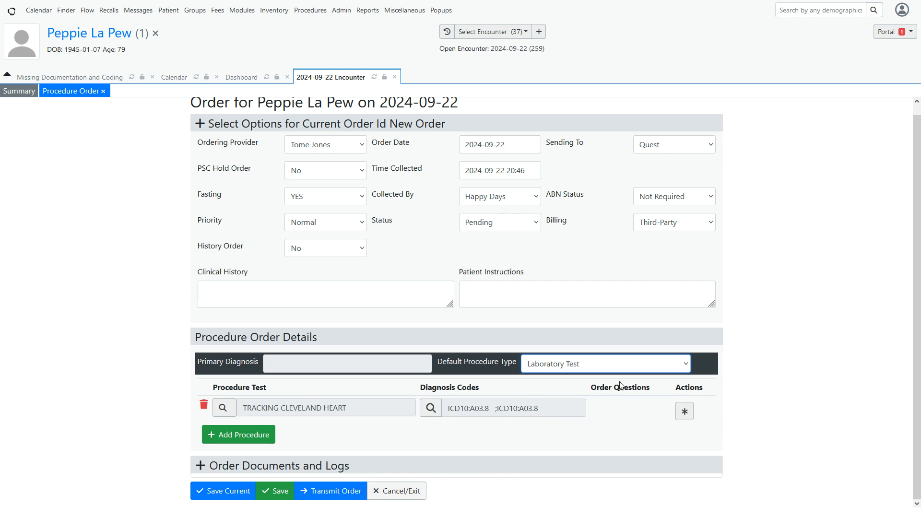